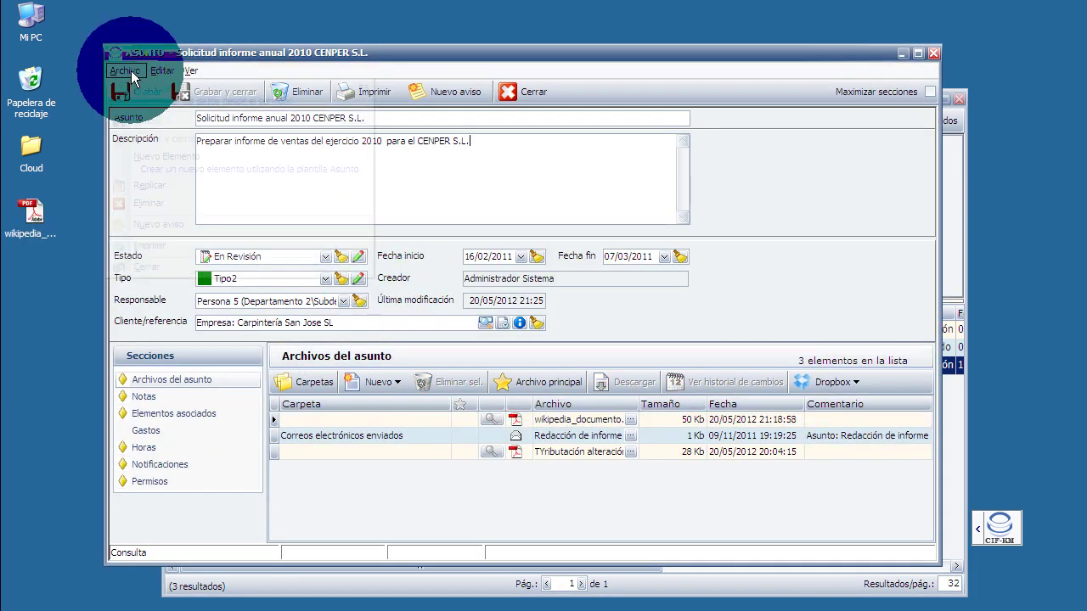
# - Copy the hyperlink of the matter "Solicitud informe anual 2010 CENPER S.L."
pyautogui.click(125, 71)
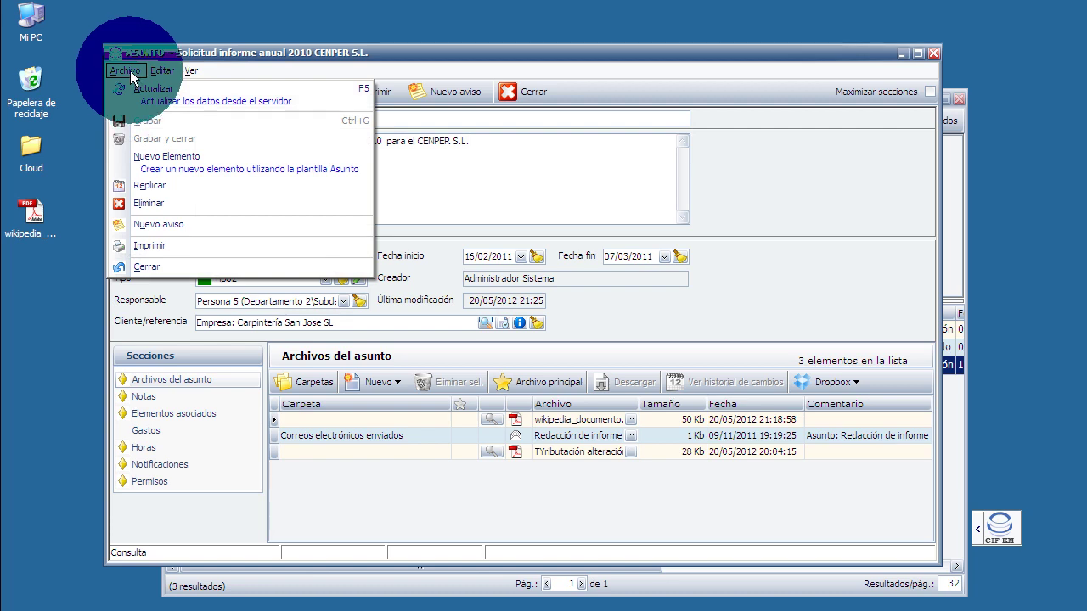
pyautogui.click(130, 71)
pyautogui.click(151, 70)
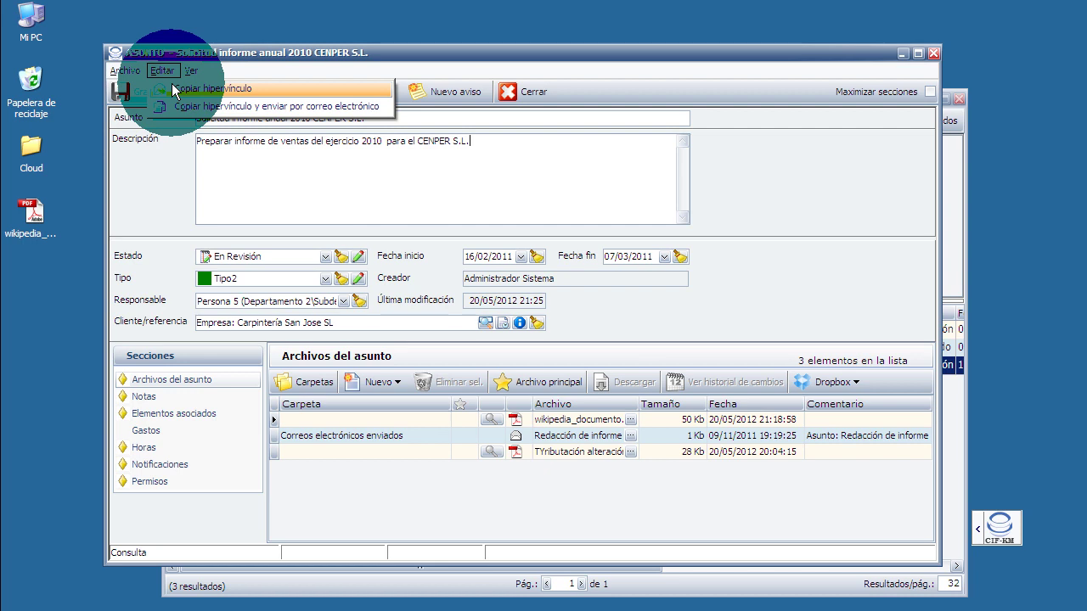
pyautogui.click(172, 83)
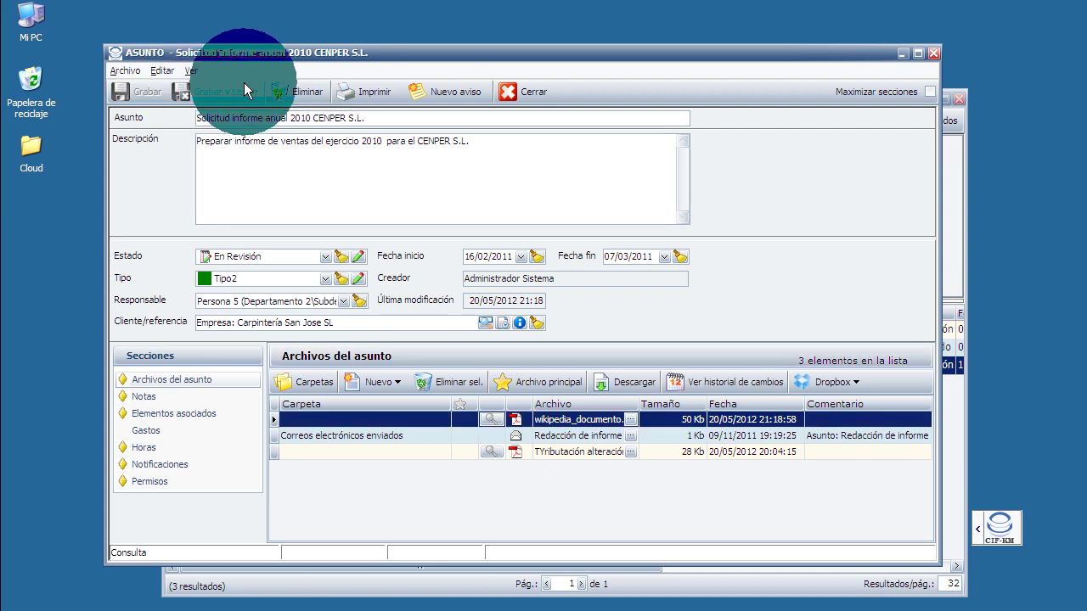
# - Examine the new notice form associated with the matter and close it without saving
pyautogui.click(447, 90)
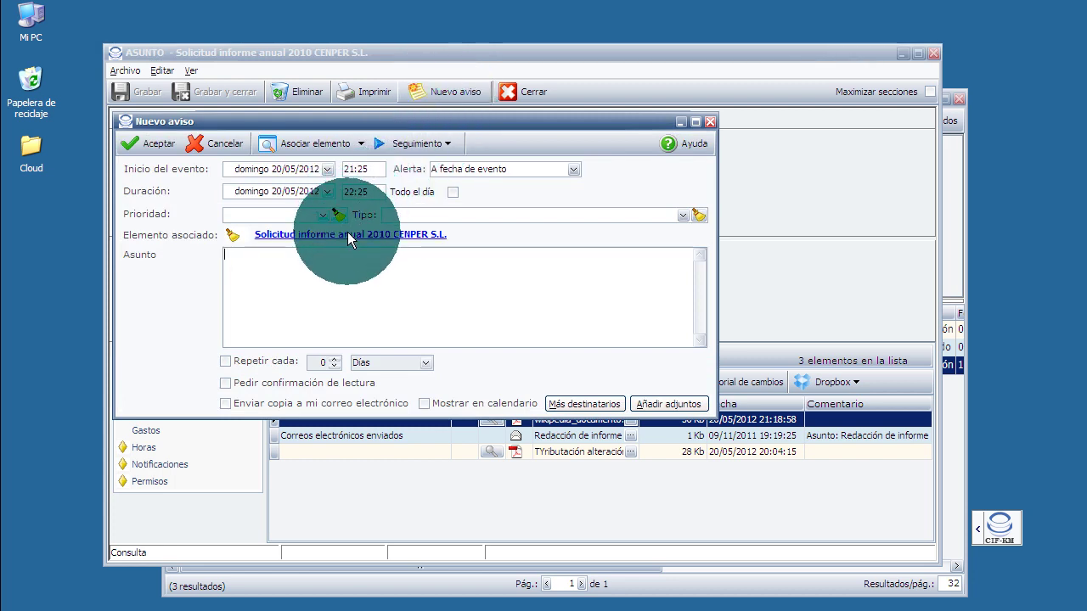
pyautogui.moveTo(347, 232)
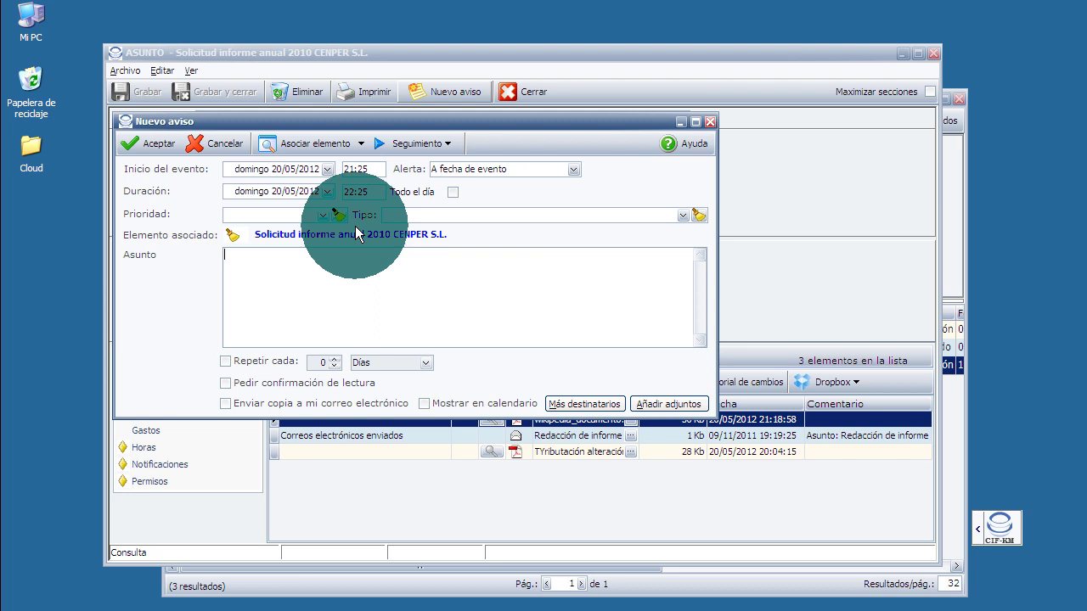
pyautogui.click(712, 122)
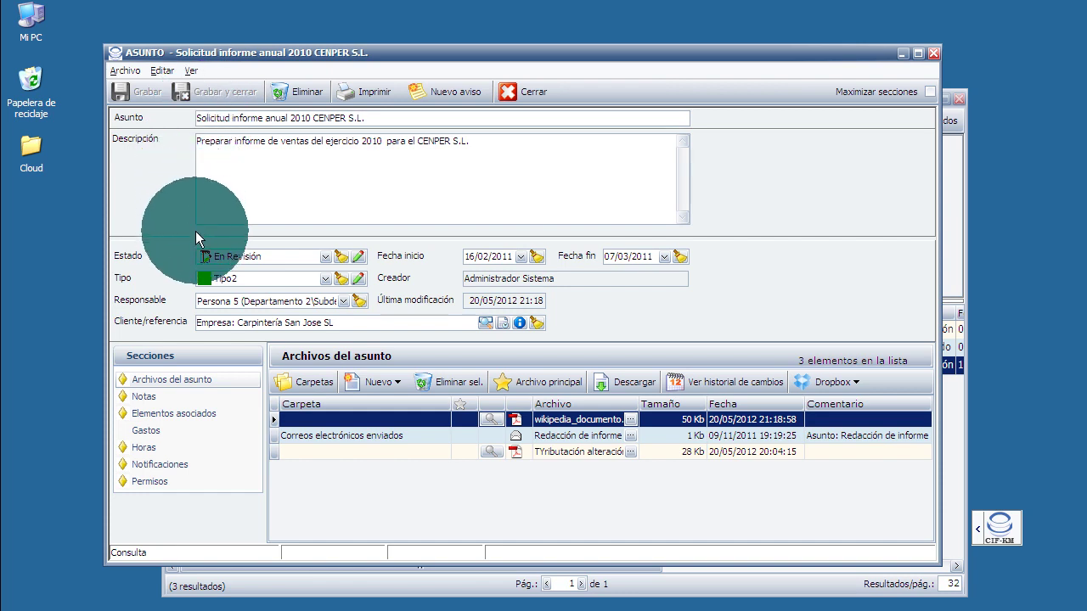
# - Check the available Estado options and the client/reference search of the matter without choosing anything
pyautogui.click(325, 257)
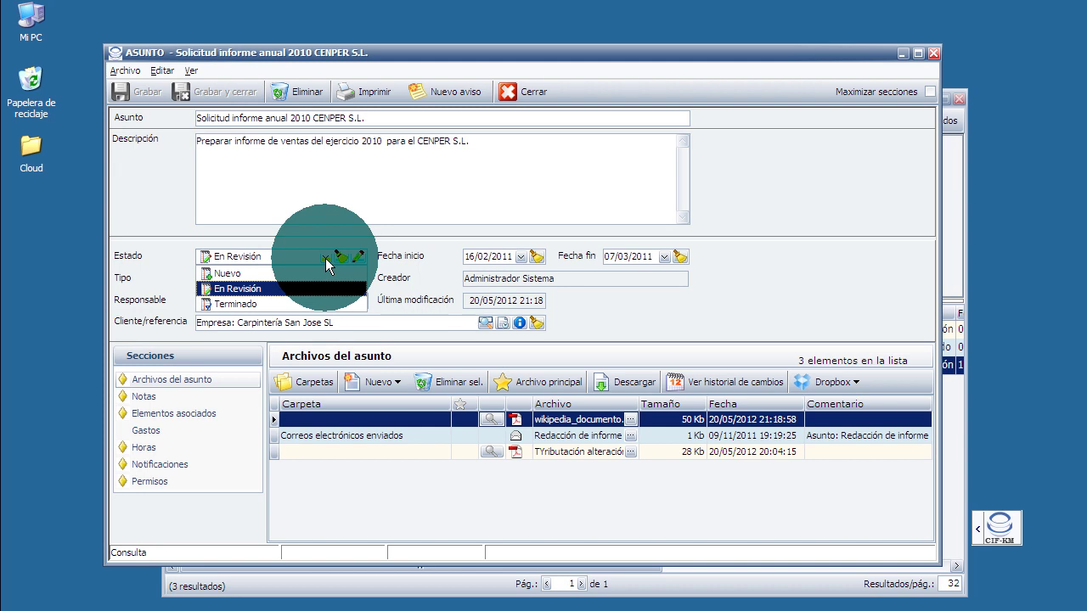
pyautogui.click(325, 258)
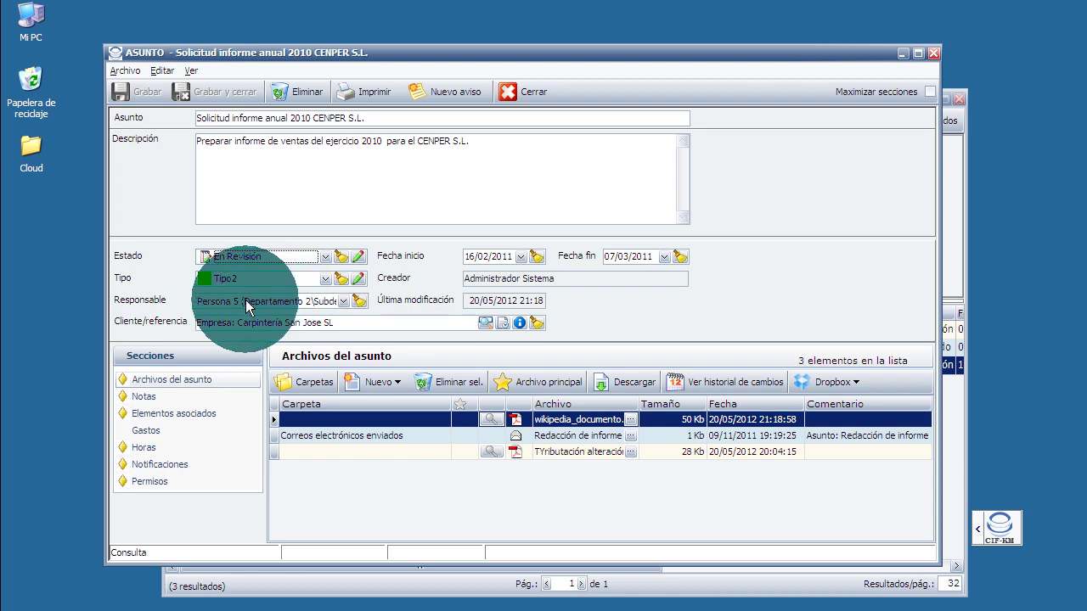
pyautogui.click(348, 325)
pyautogui.press('Return')
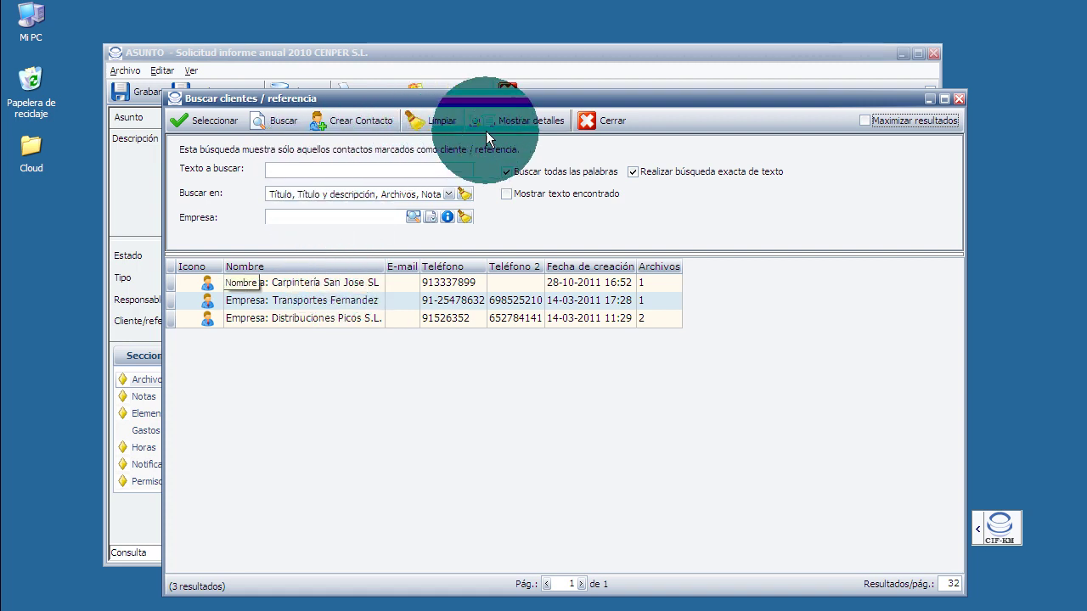
pyautogui.click(600, 128)
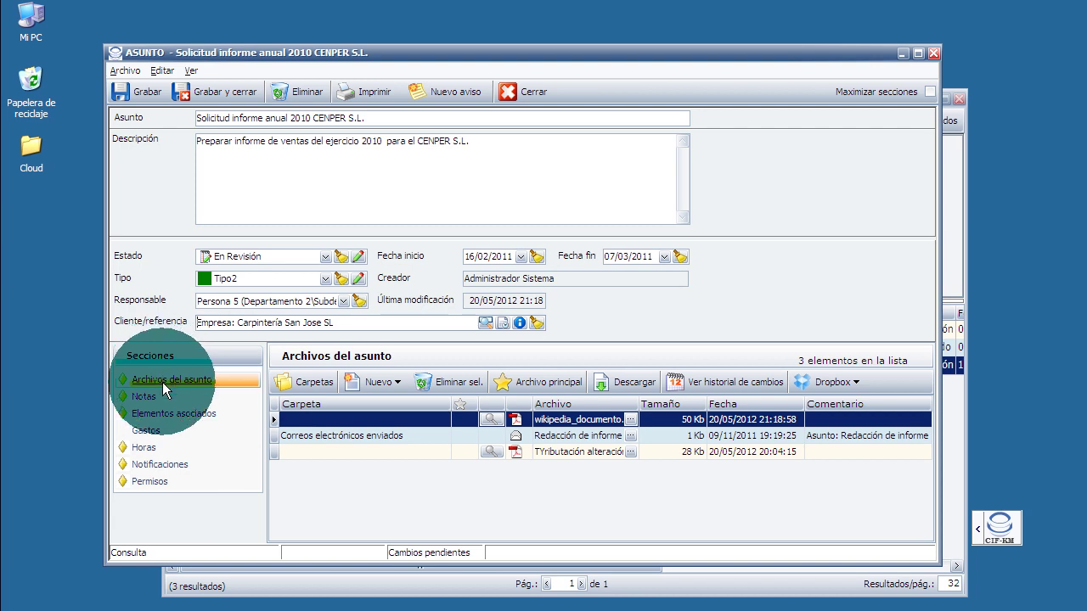
# - Preview the wikipedia_documento PDF from the matter's files, enlarge the preview and close it
pyautogui.click(492, 417)
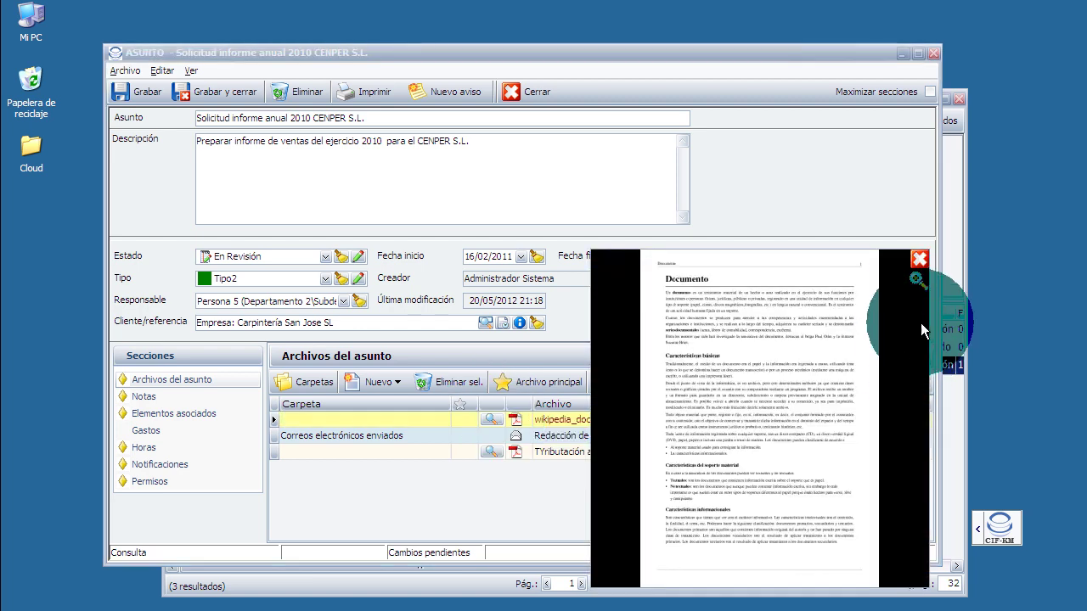
pyautogui.click(915, 276)
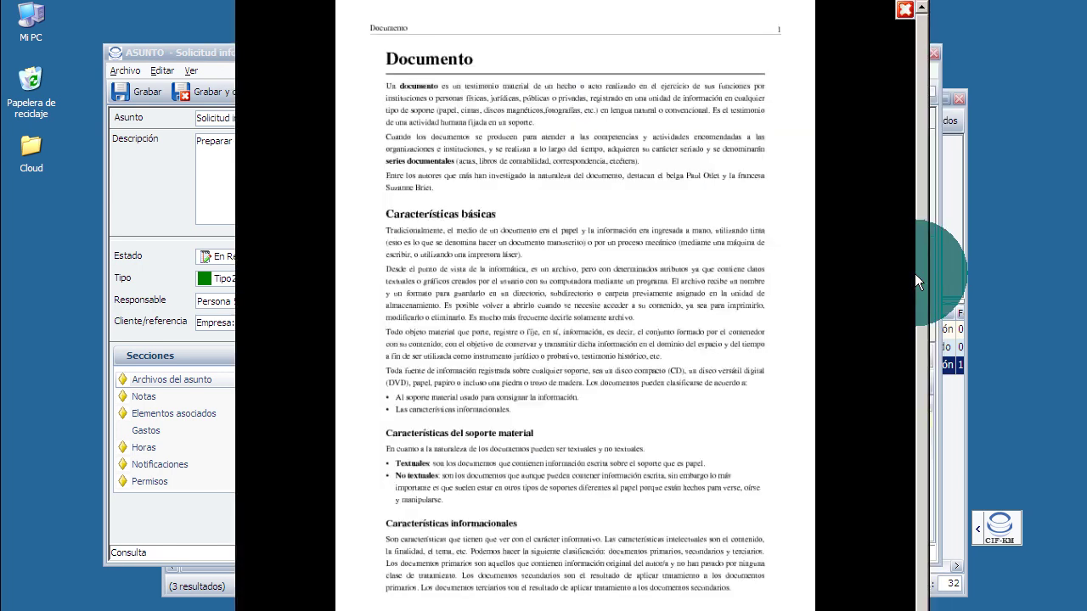
pyautogui.click(905, 10)
pyautogui.doubleClick(588, 421)
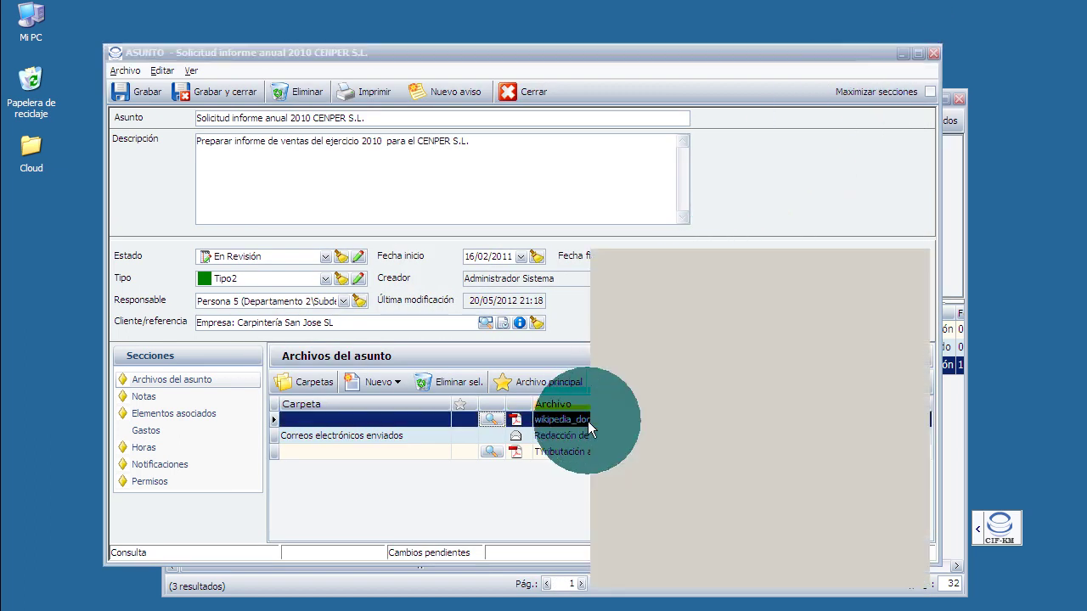
pyautogui.click(490, 418)
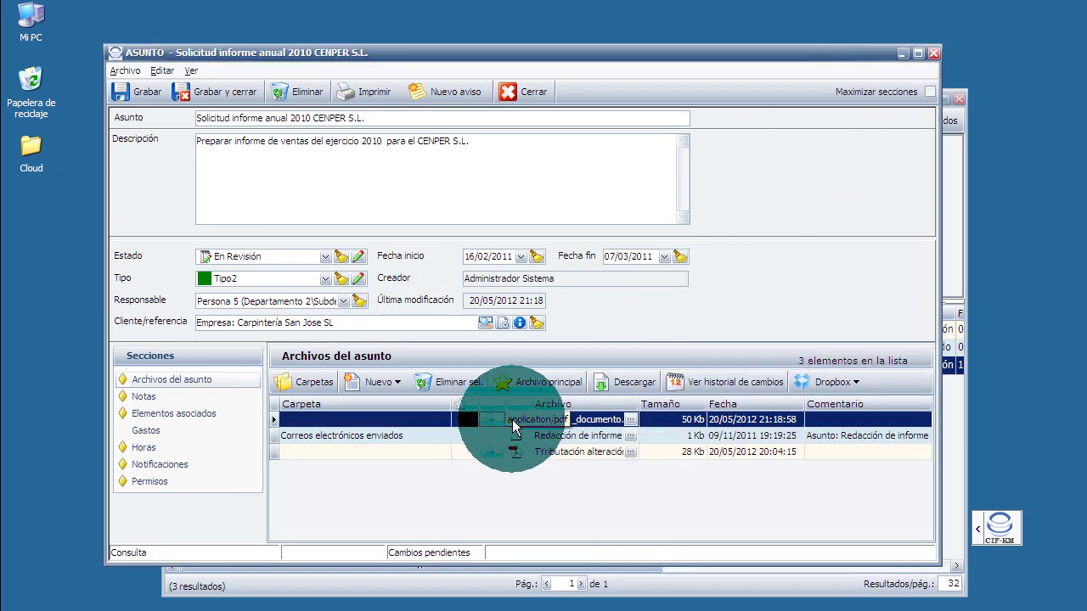
# - View the change history of wikipedia_documento.pdf and close it
pyautogui.rightClick(543, 419)
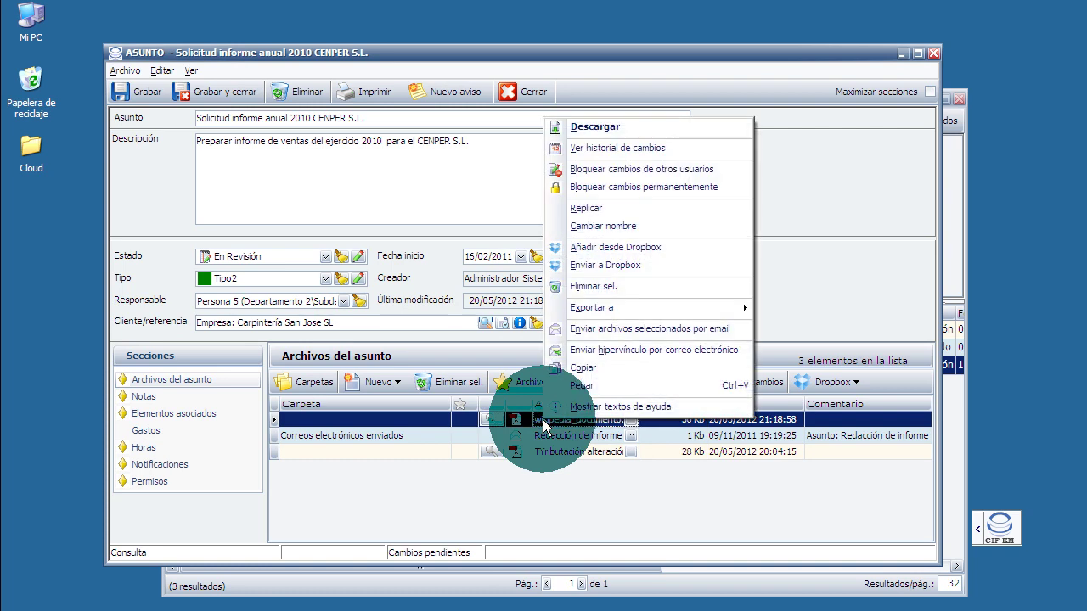
pyautogui.click(638, 149)
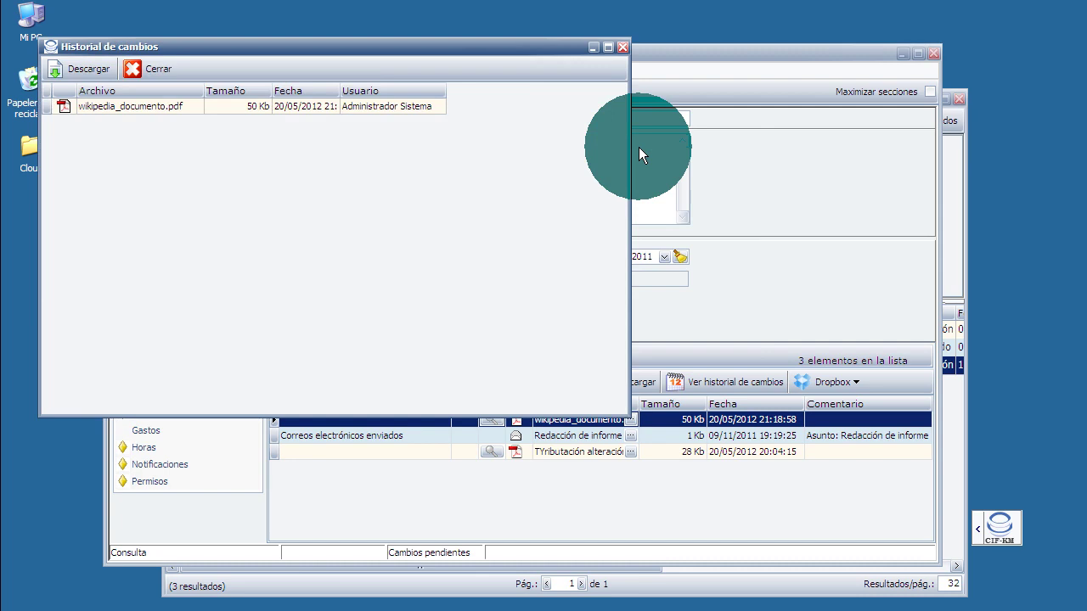
pyautogui.click(623, 47)
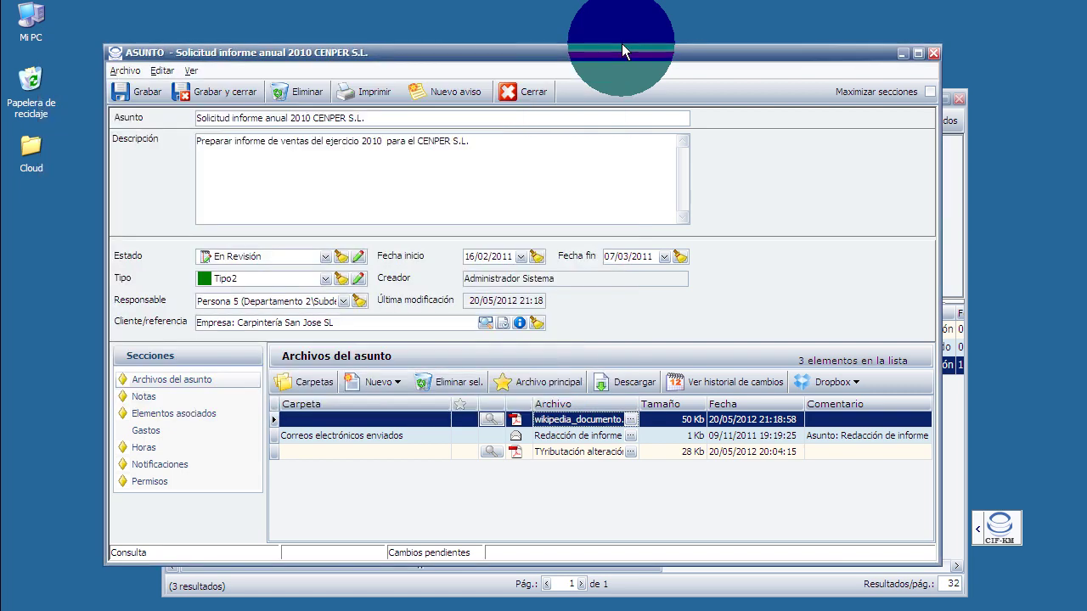
# - Block other users' changes to wikipedia_documento.pdf and check the blocked files entry among the CIF-KM commands
pyautogui.rightClick(595, 415)
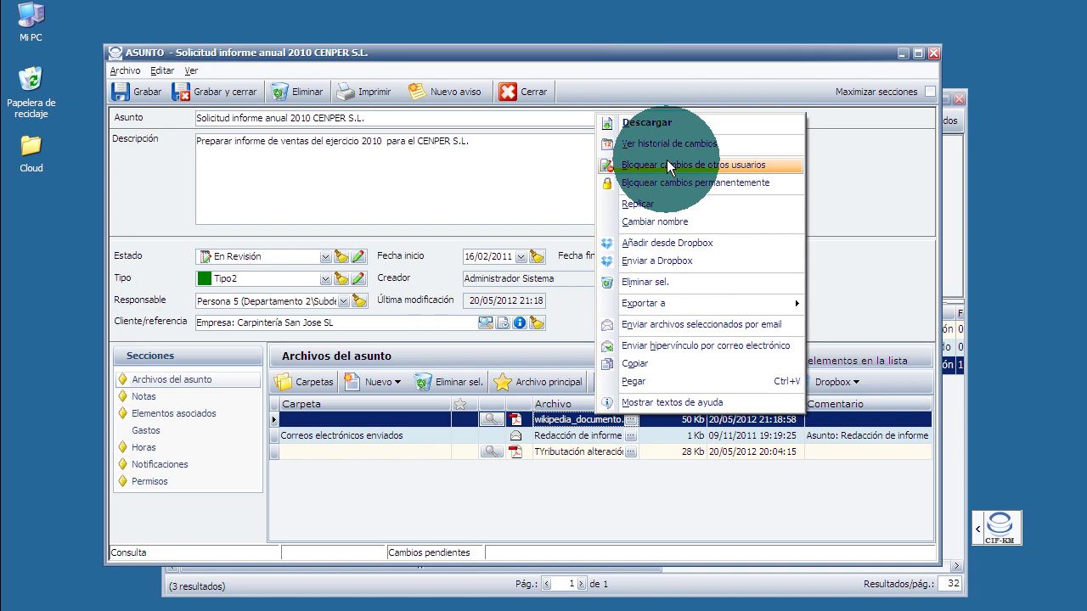
pyautogui.click(667, 165)
pyautogui.click(590, 436)
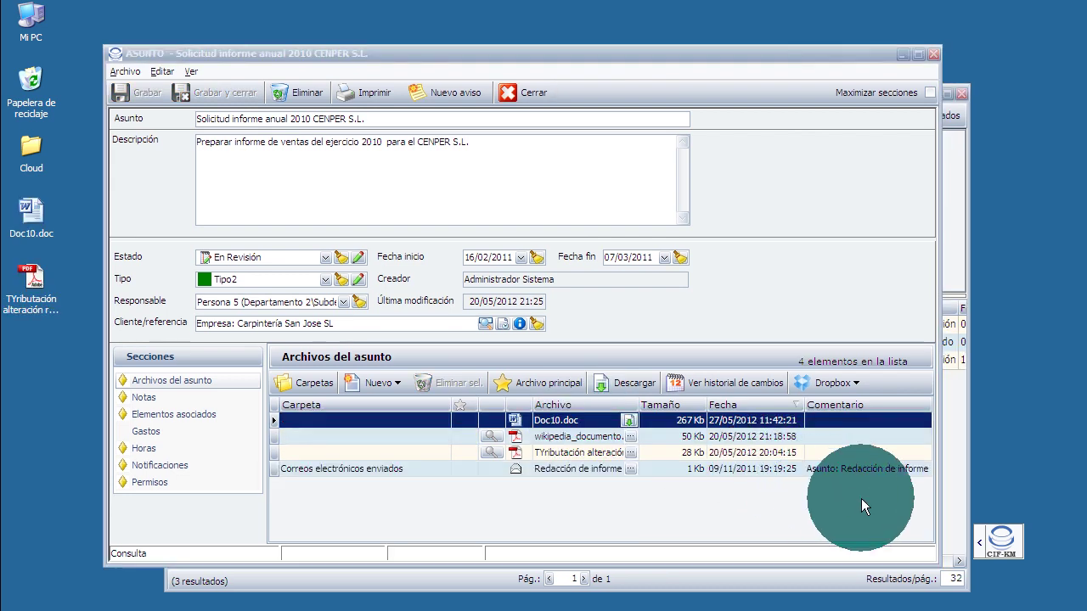
pyautogui.rightClick(975, 537)
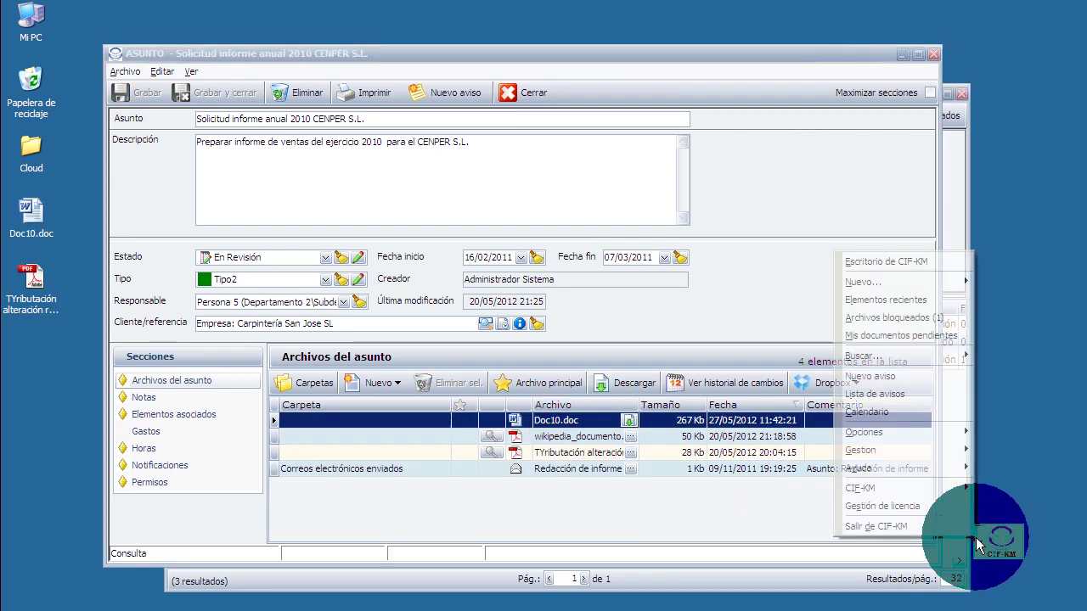
pyautogui.moveTo(941, 443)
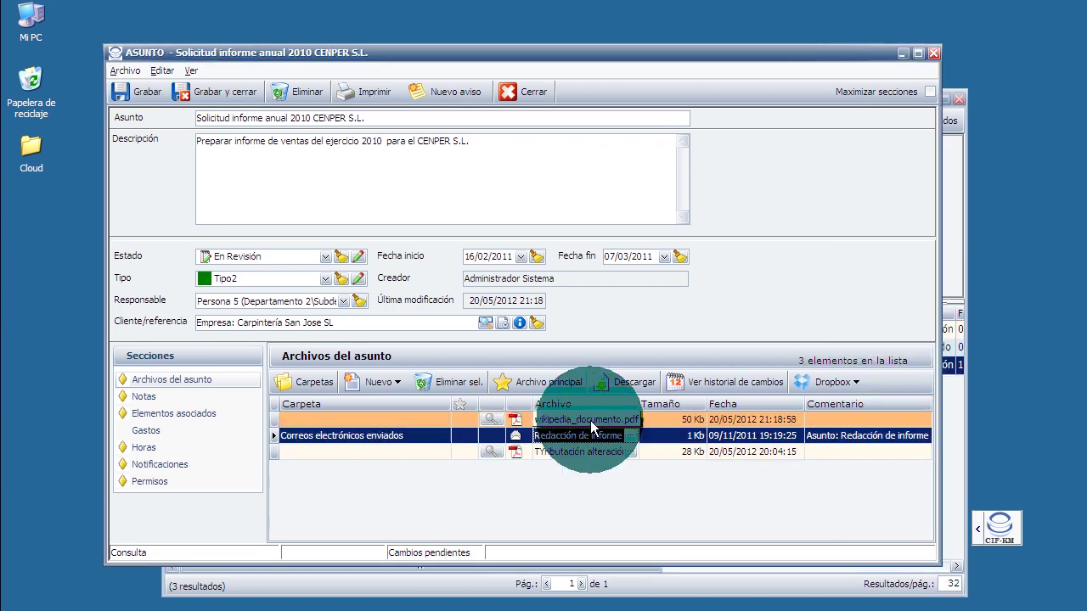
# - Review the commands available for the locked wikipedia_documento.pdf, including unlocking, Dropbox, export, e-mail and copy and paste options
pyautogui.click(590, 420)
pyautogui.rightClick(590, 421)
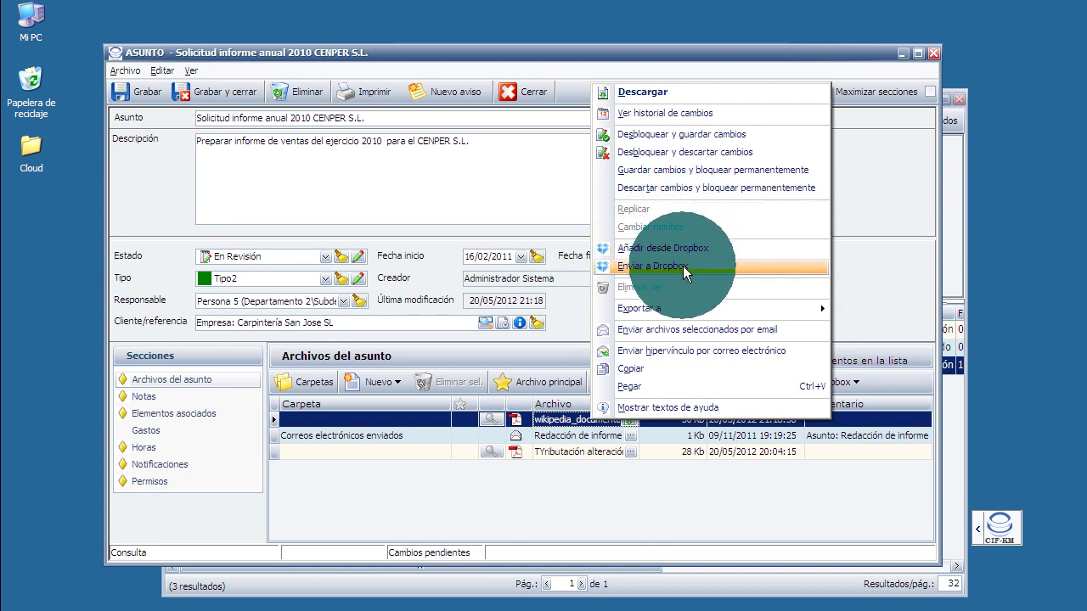
pyautogui.moveTo(678, 308)
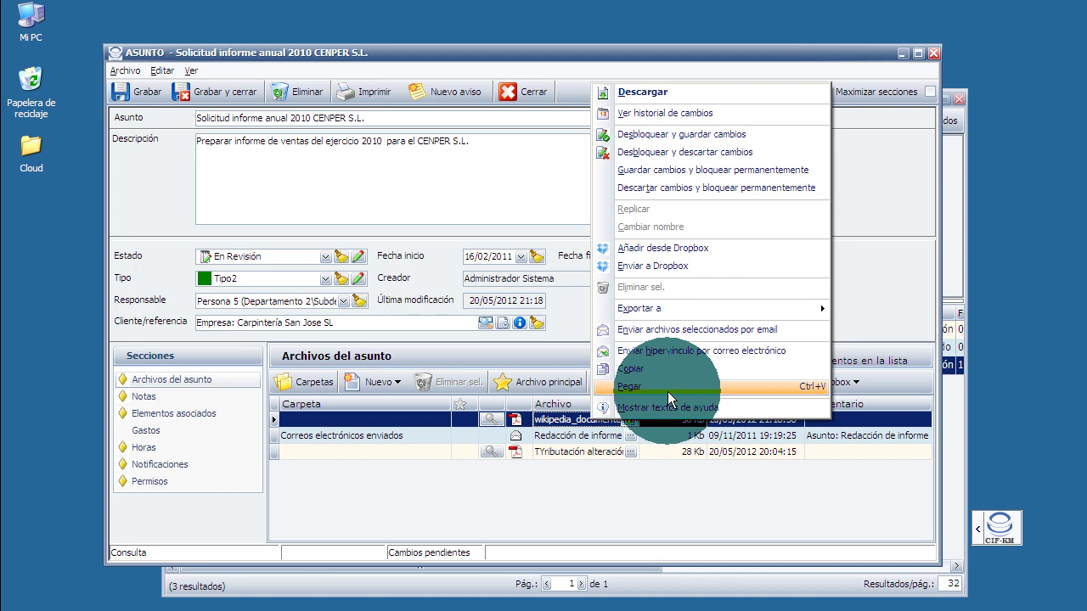
pyautogui.click(667, 389)
# - Add Doc10.doc from the desktop to the matter's files and copy "TYributación alteración rango hipotecari.pdf" from the matter to the desktop
pyautogui.moveTo(28, 220); pyautogui.dragTo(402, 475)
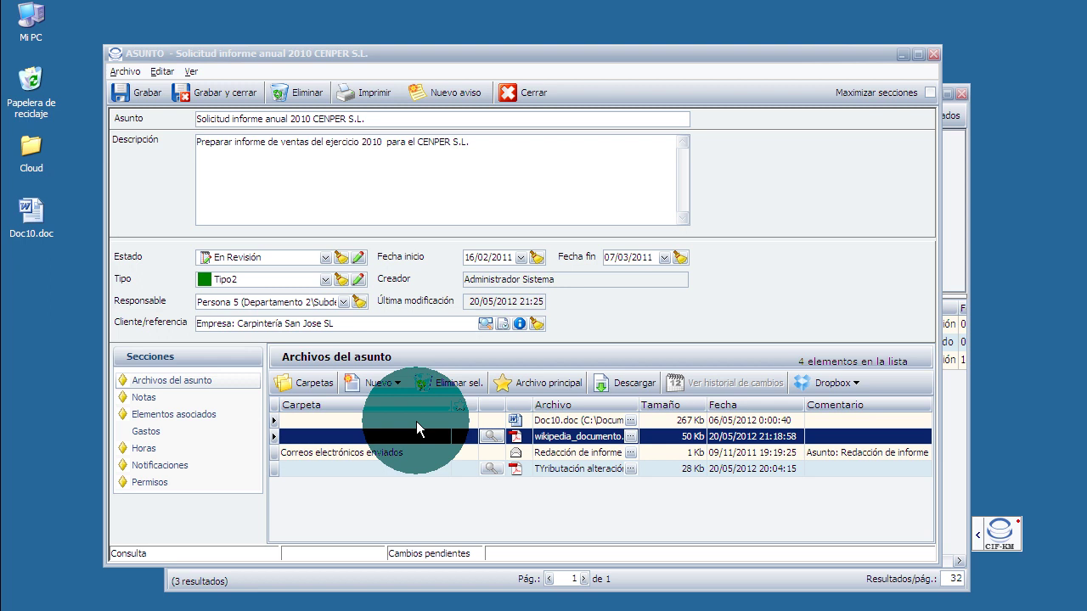
pyautogui.moveTo(1003, 533)
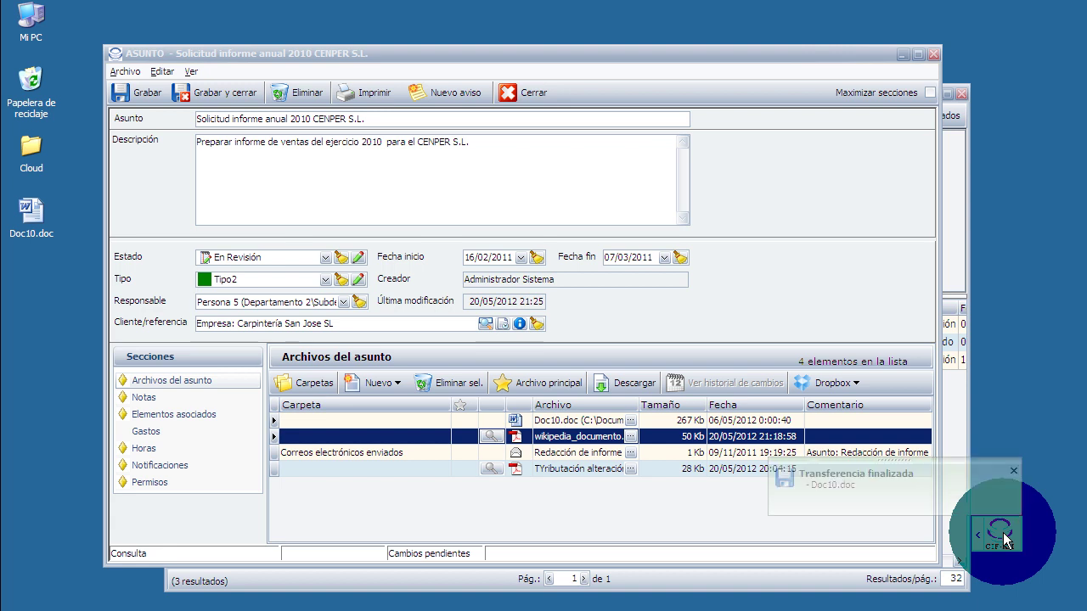
pyautogui.click(558, 468)
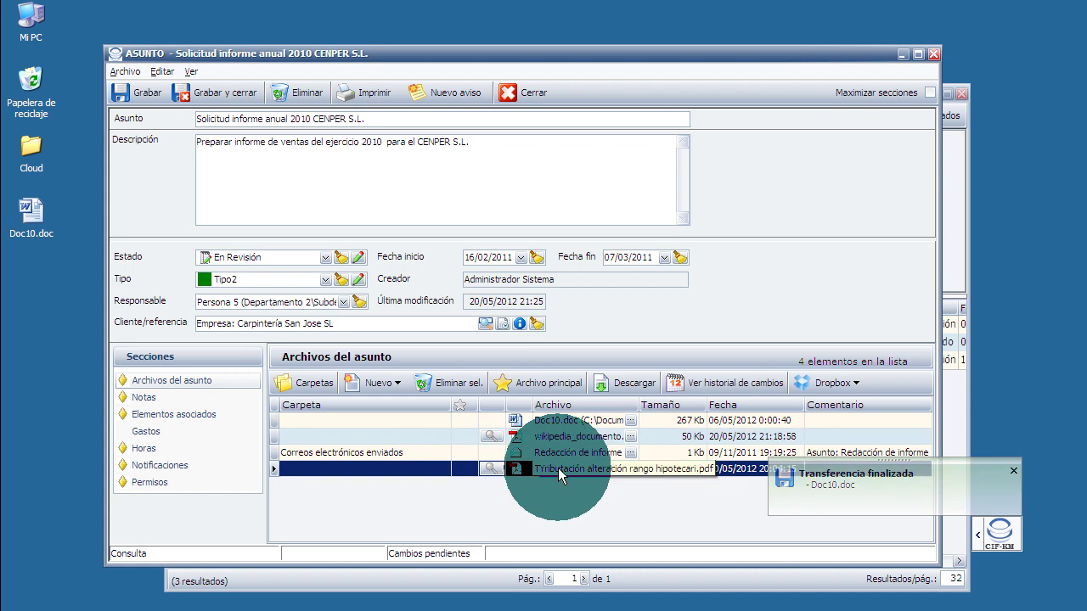
pyautogui.moveTo(558, 468); pyautogui.dragTo(31, 284)
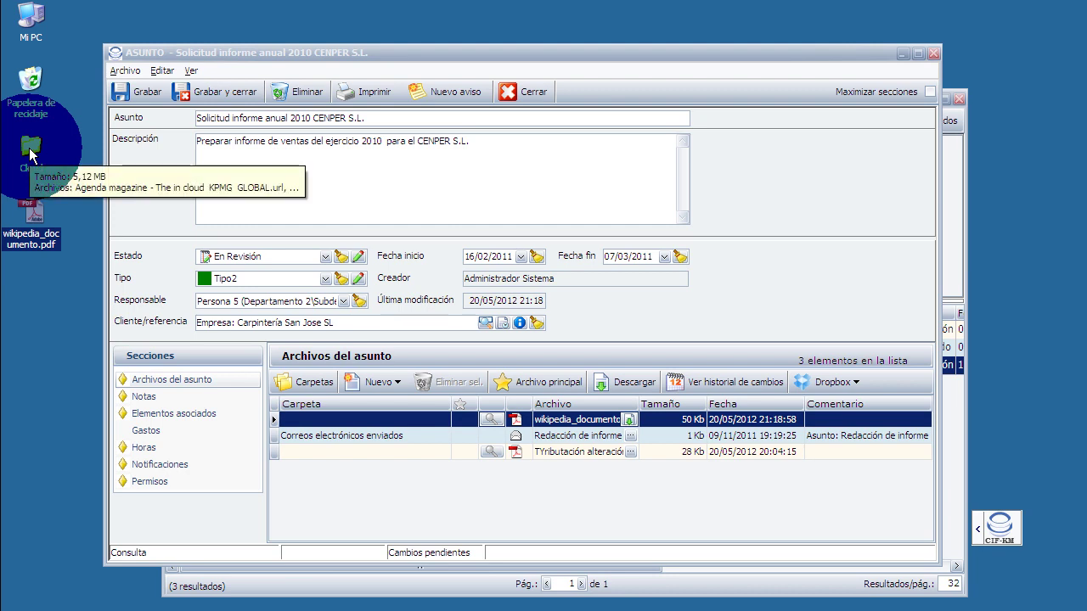
# - Copy the Cloud folder from the desktop and paste it into the matter's files
pyautogui.rightClick(31, 153)
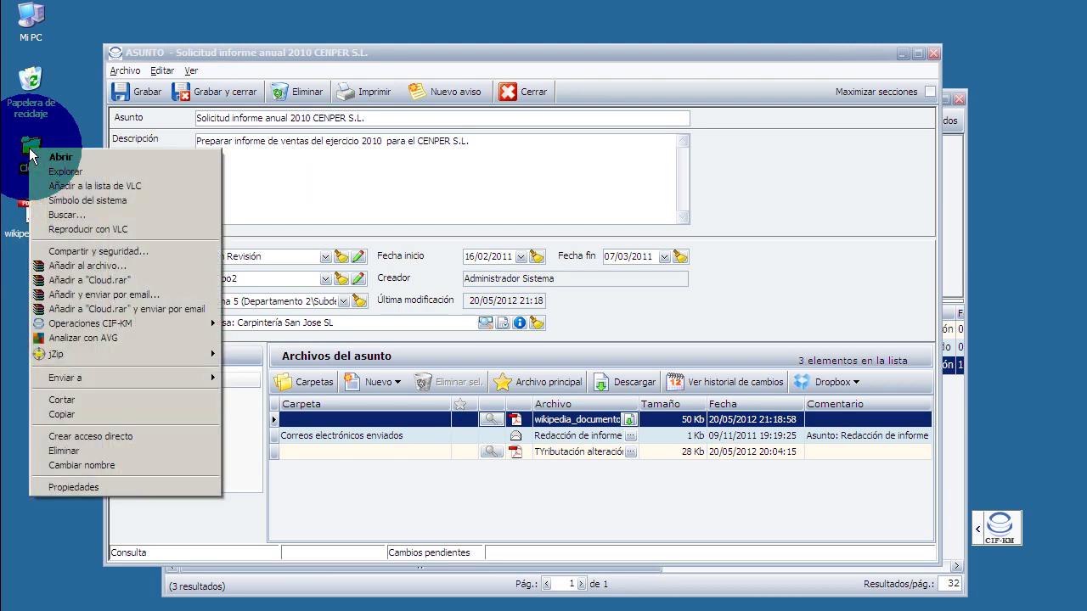
pyautogui.click(85, 415)
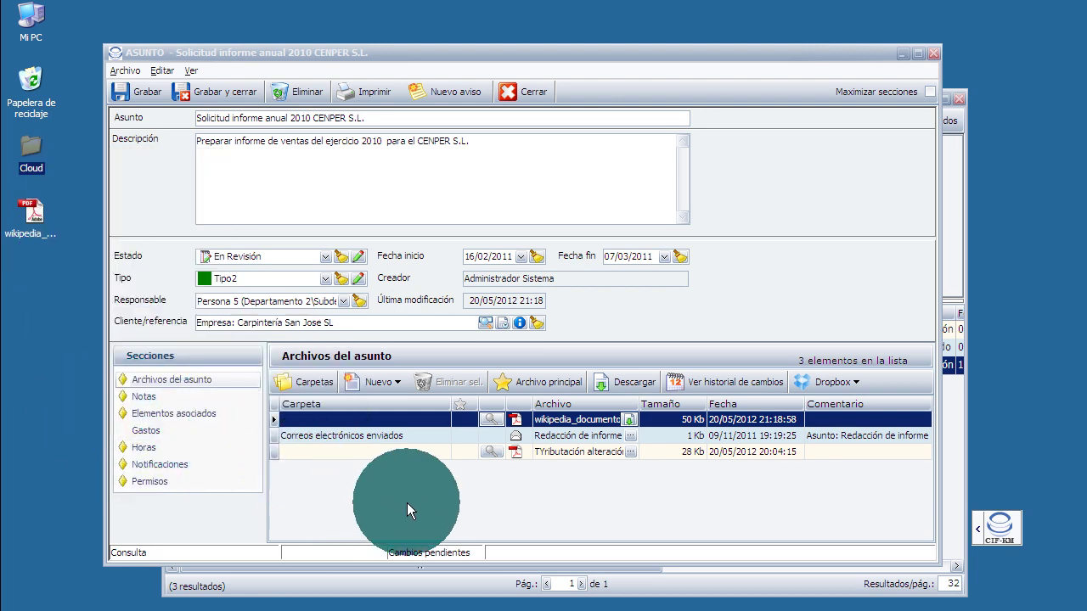
pyautogui.rightClick(409, 500)
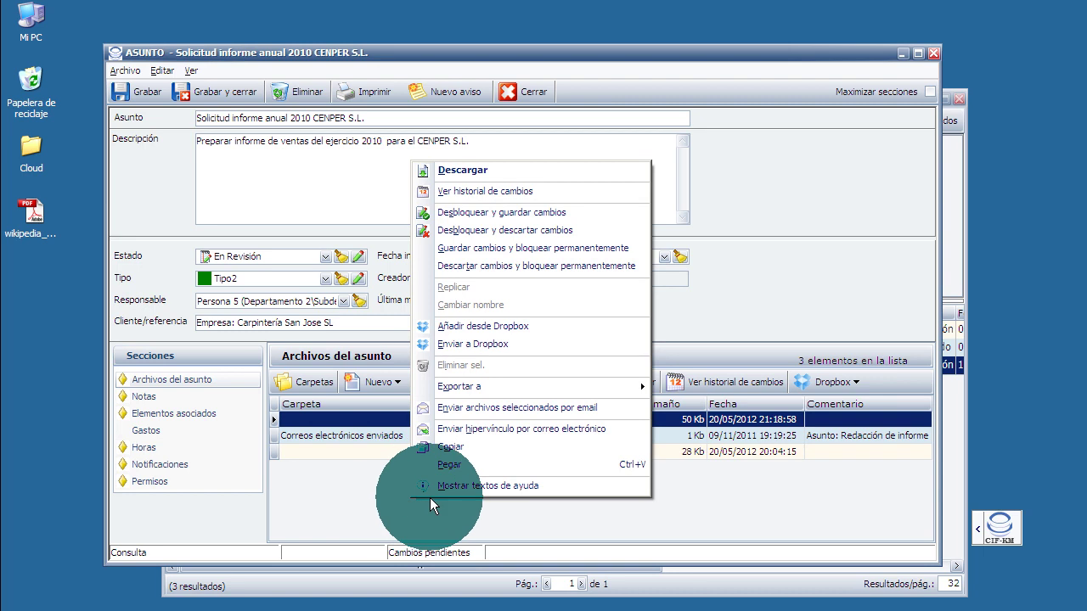
pyautogui.click(459, 464)
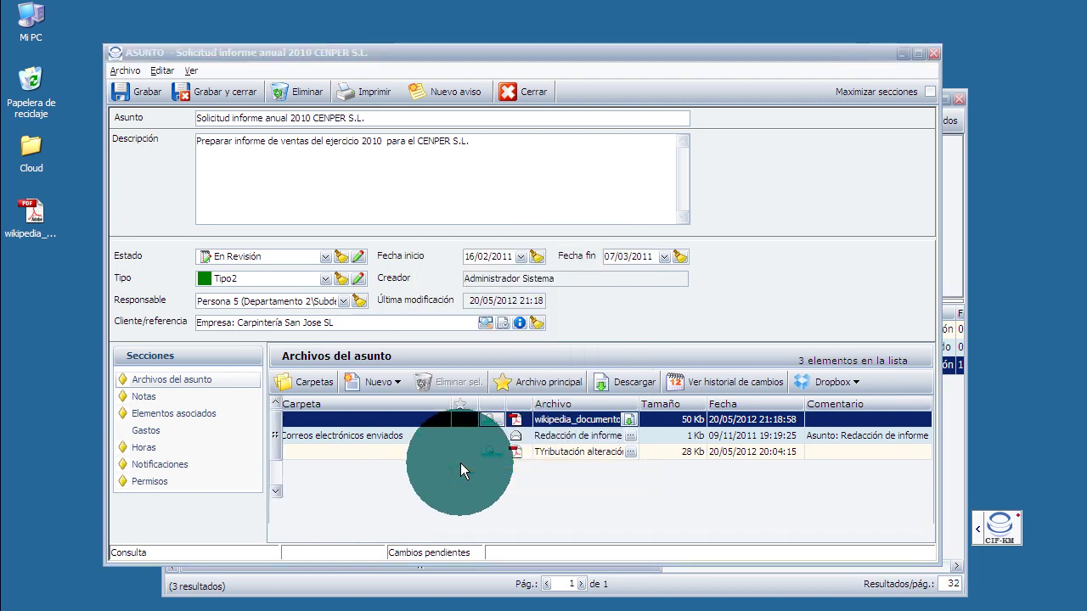
# - Show the matter's folder tree, view the contents of Cloud and Correos electrónicos, and return to all files
pyautogui.click(311, 384)
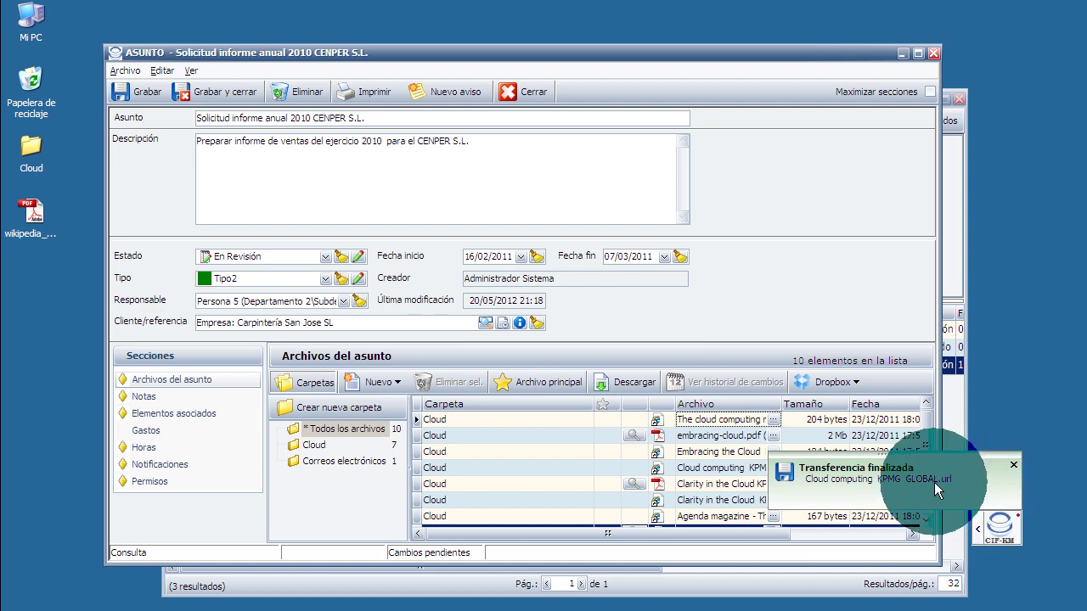
pyautogui.click(303, 443)
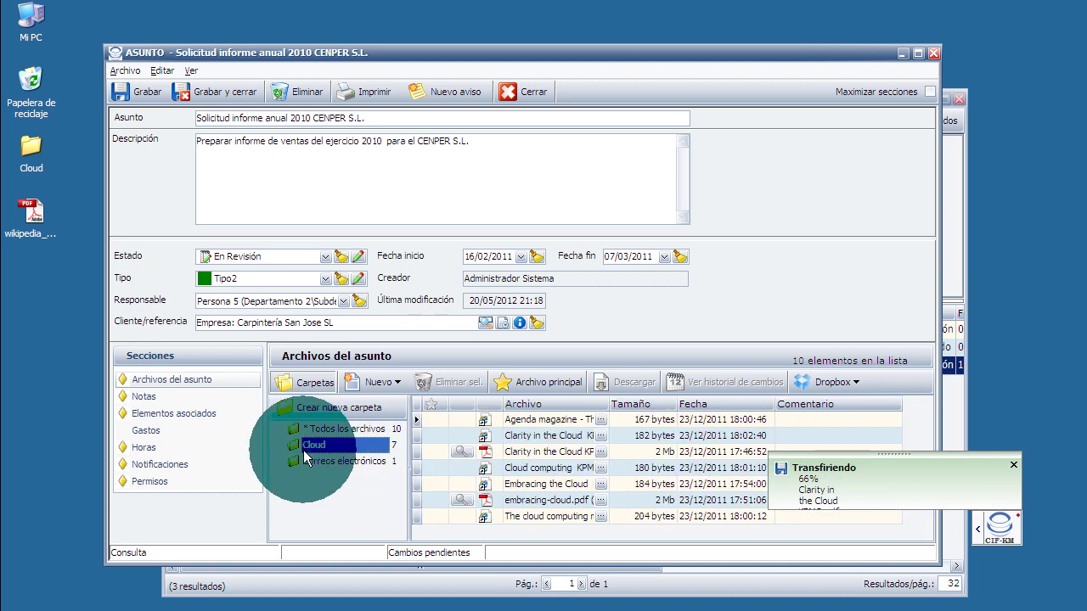
pyautogui.click(303, 458)
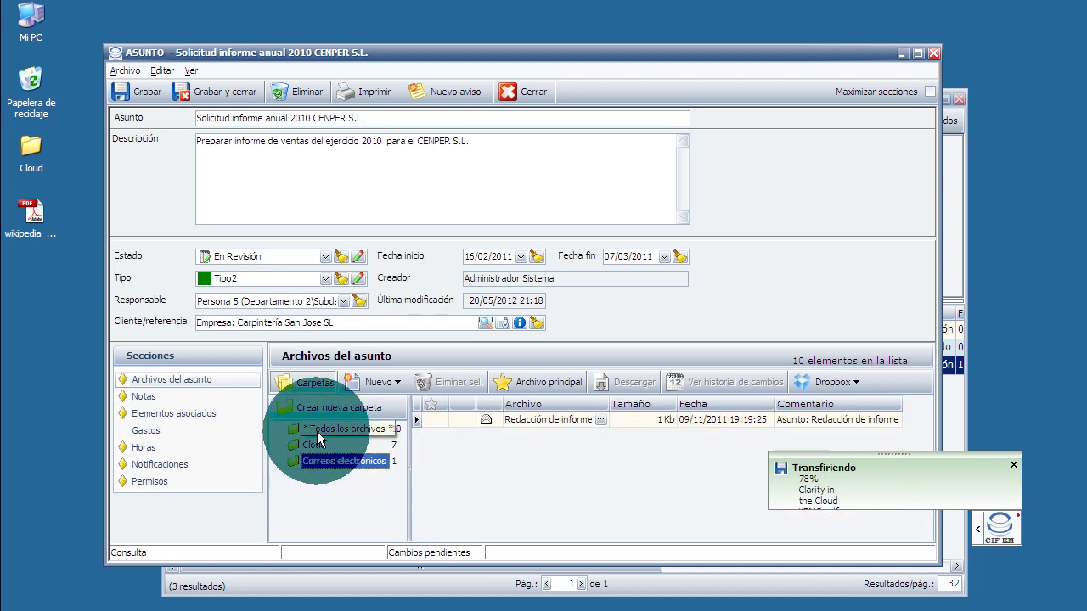
pyautogui.click(317, 430)
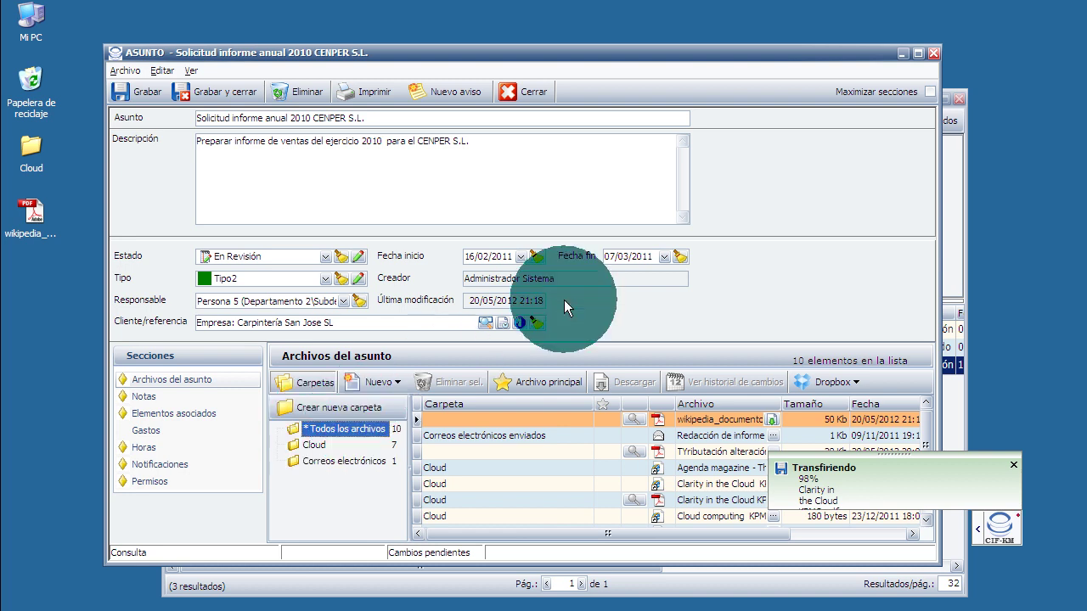
# - Maximize the matter's sections area and hide the folder pane beside its file list
pyautogui.click(931, 92)
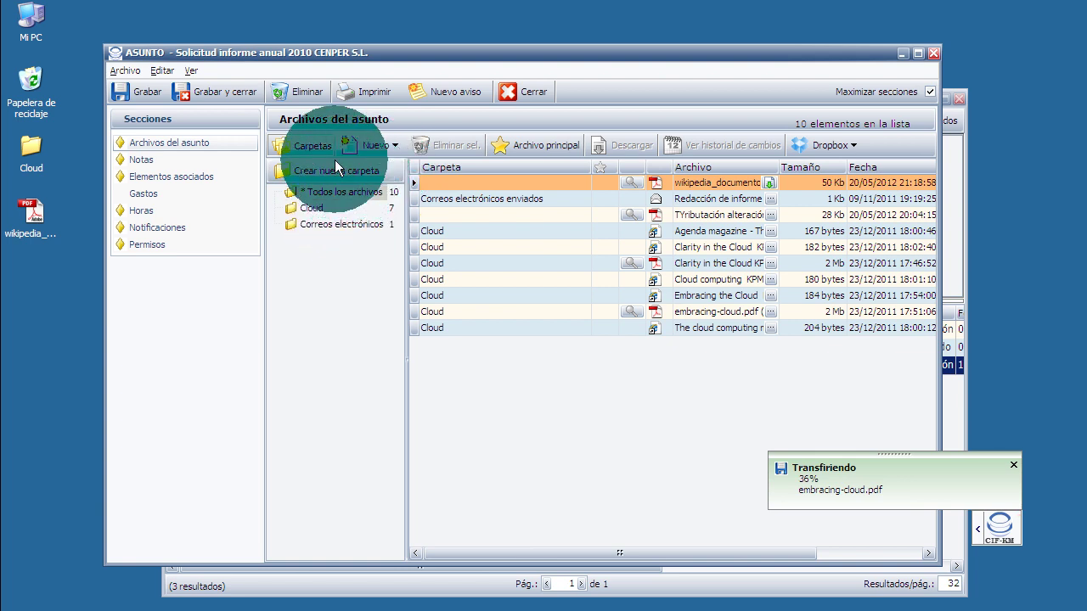
pyautogui.click(311, 146)
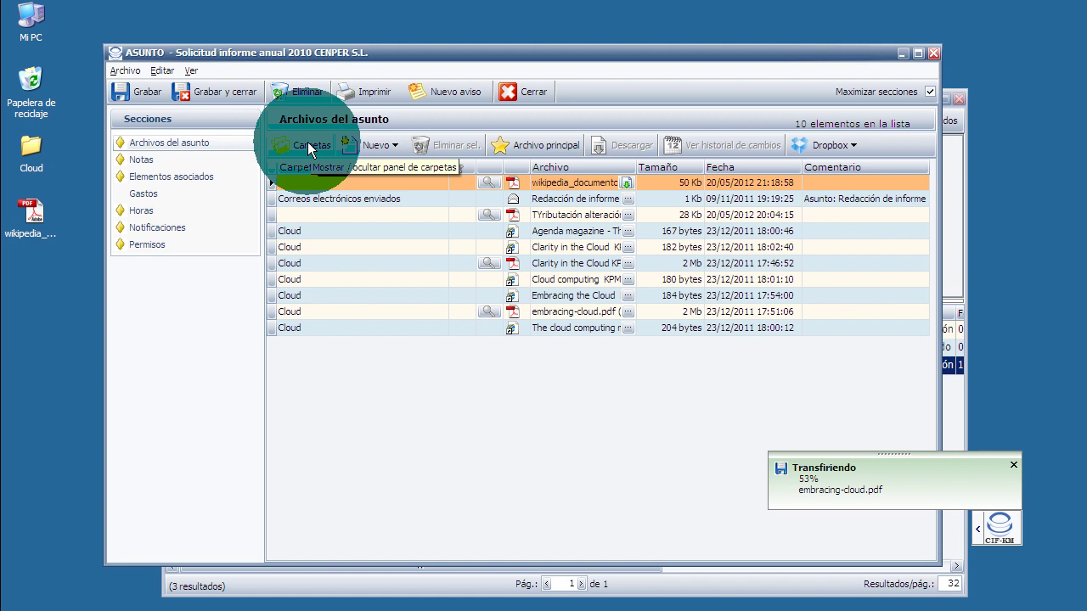
# - Open the matter's note "Pendiente respuesta solicitud de presupuesto", view its reply form and cancel the reply
pyautogui.click(152, 158)
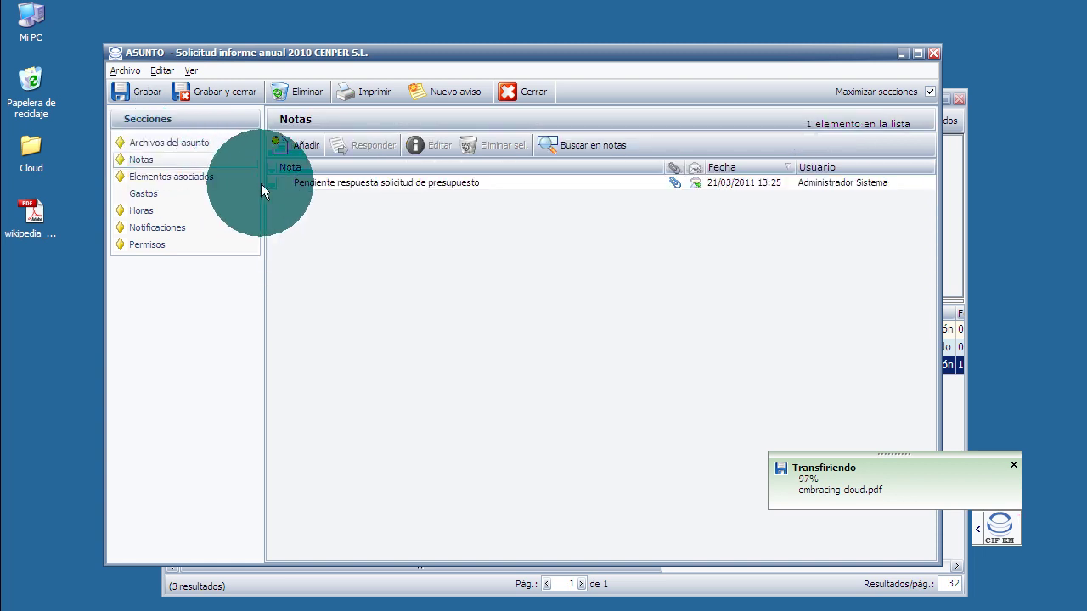
pyautogui.doubleClick(333, 183)
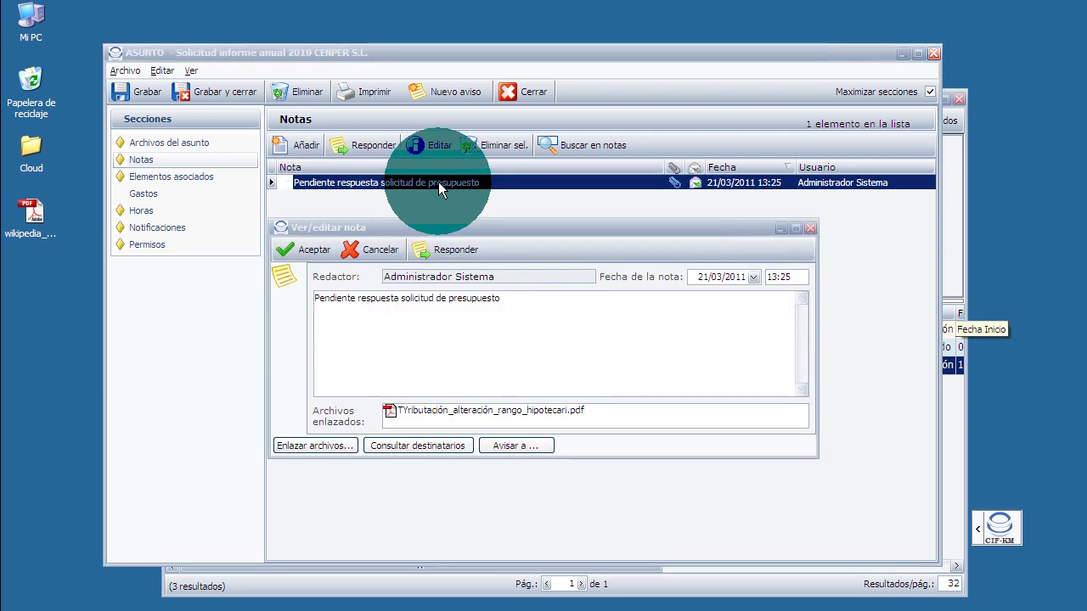
pyautogui.moveTo(442, 225); pyautogui.dragTo(485, 220)
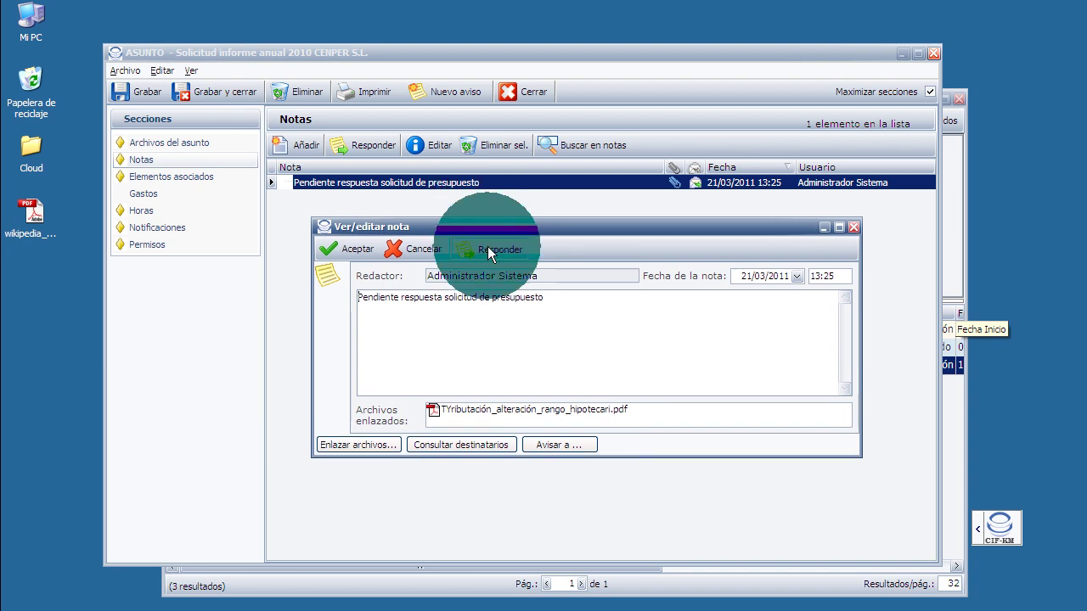
pyautogui.click(488, 246)
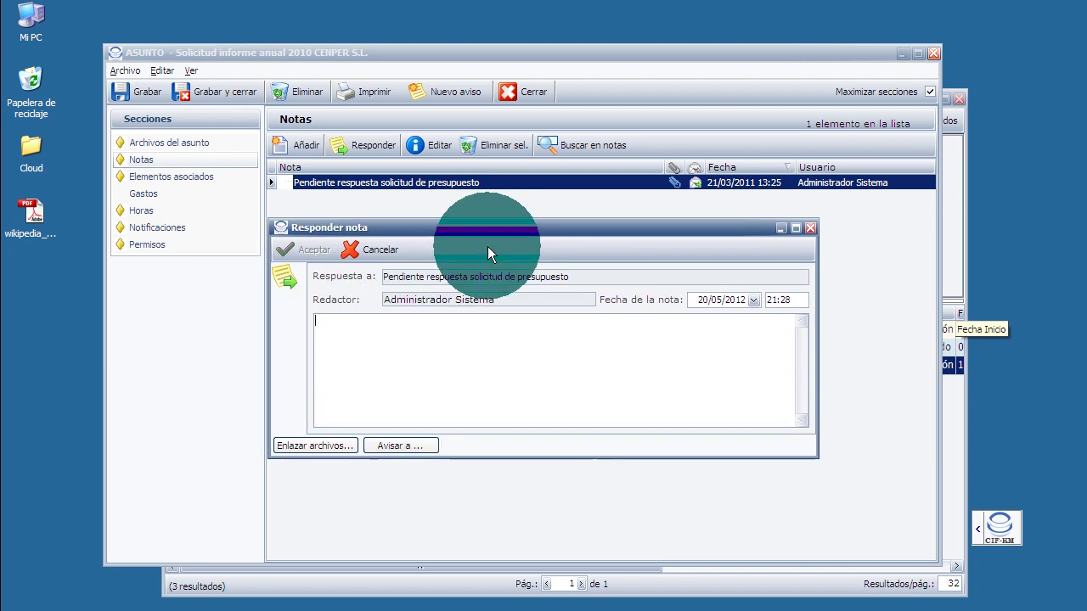
pyautogui.click(375, 250)
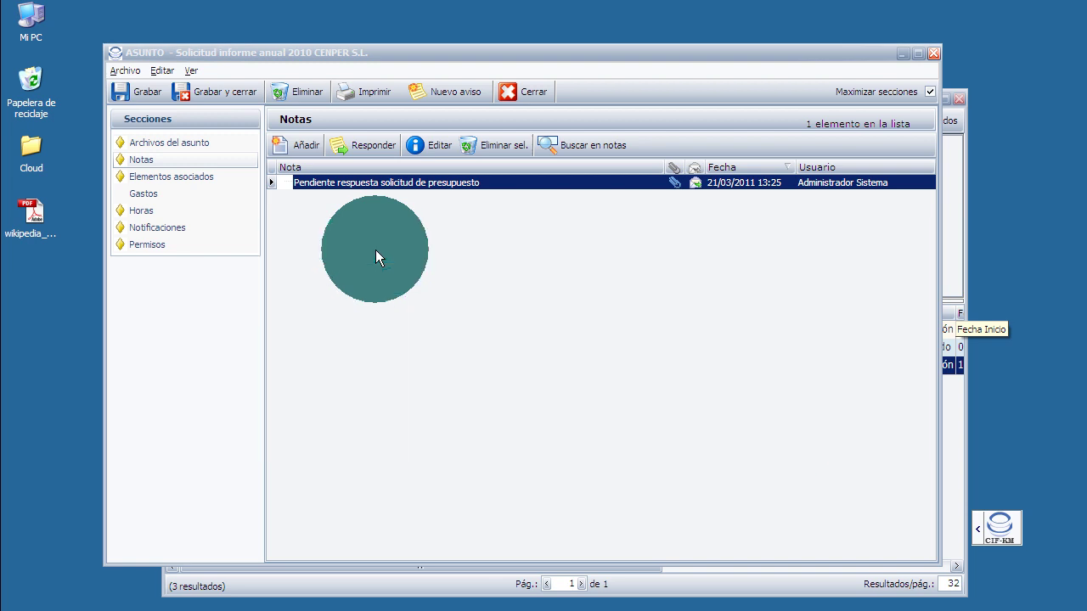
# - Reopen the note, review the commands for its linked PDF and the note's recipients, and close it
pyautogui.doubleClick(402, 182)
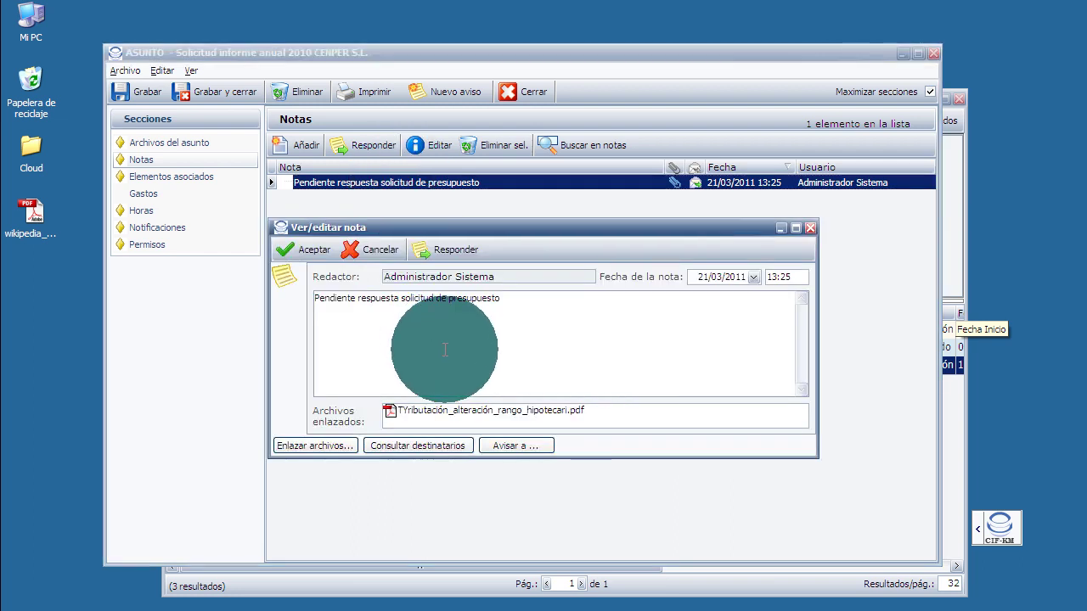
pyautogui.rightClick(416, 407)
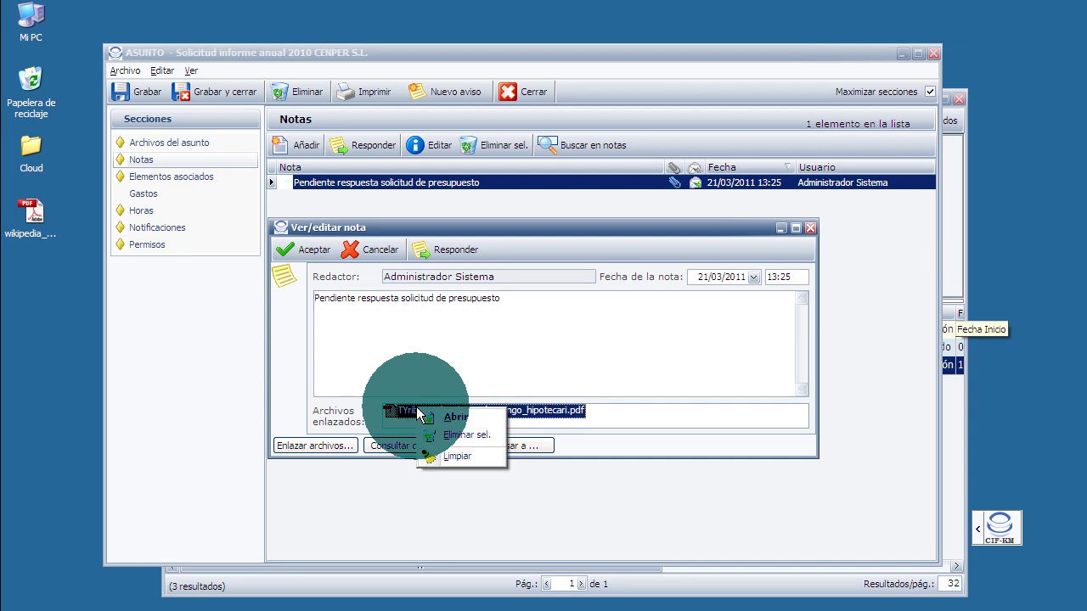
pyautogui.click(415, 383)
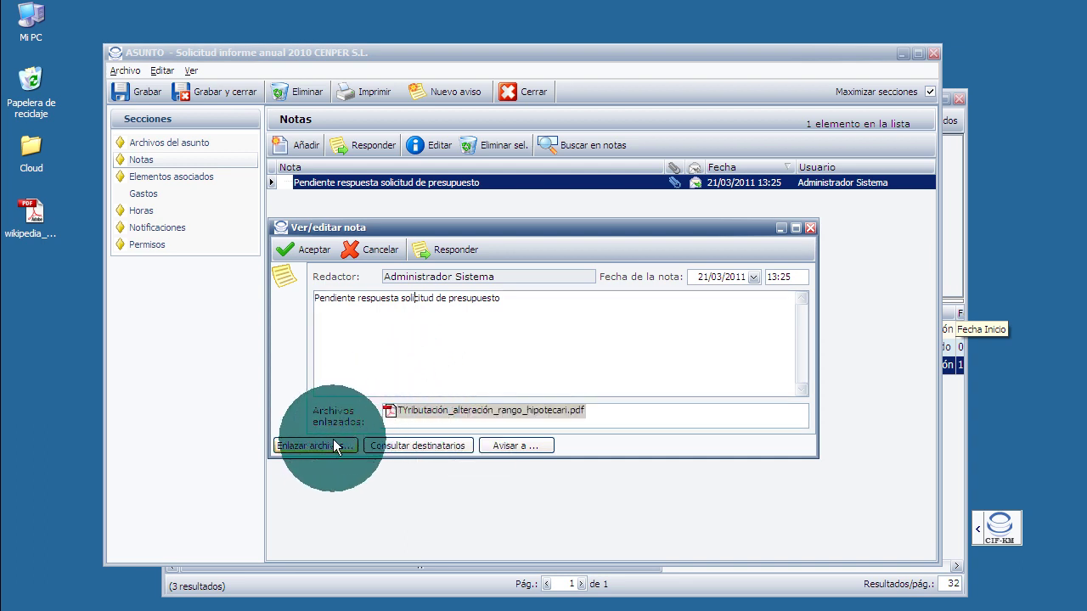
pyautogui.click(403, 445)
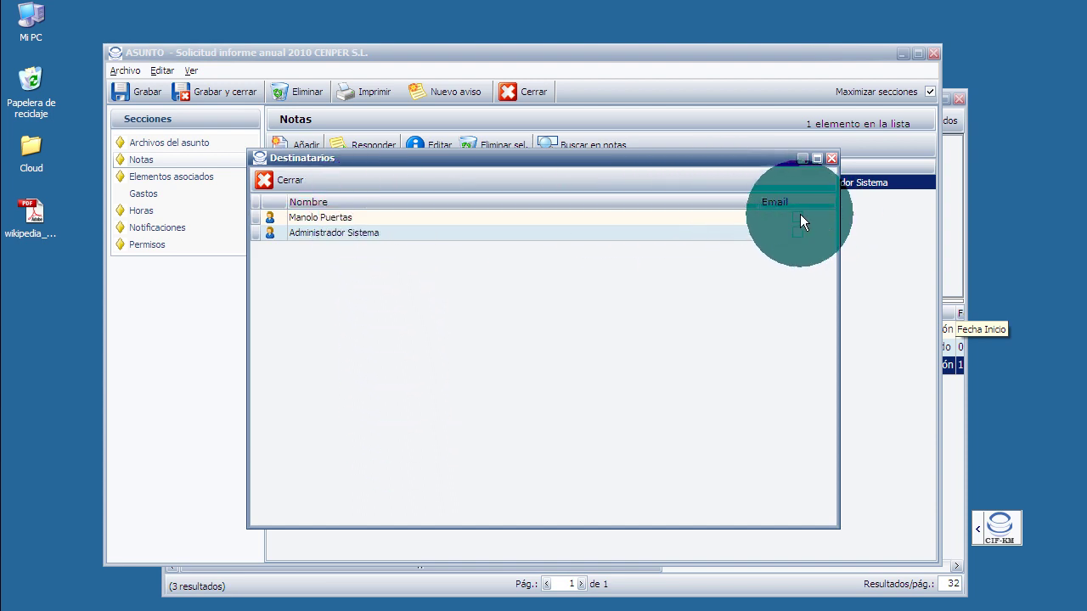
pyautogui.click(831, 158)
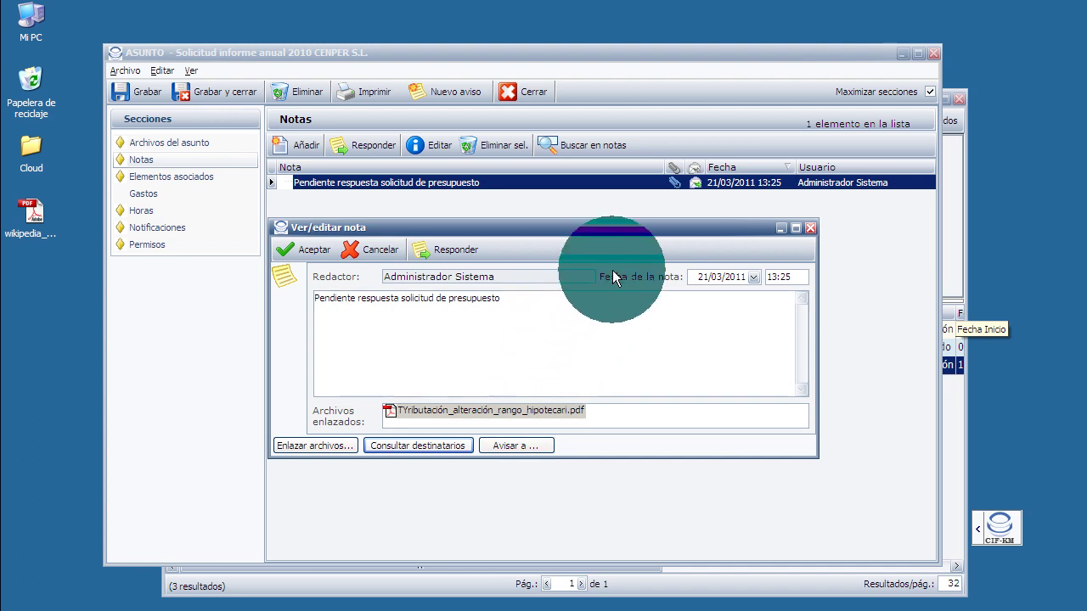
pyautogui.click(808, 229)
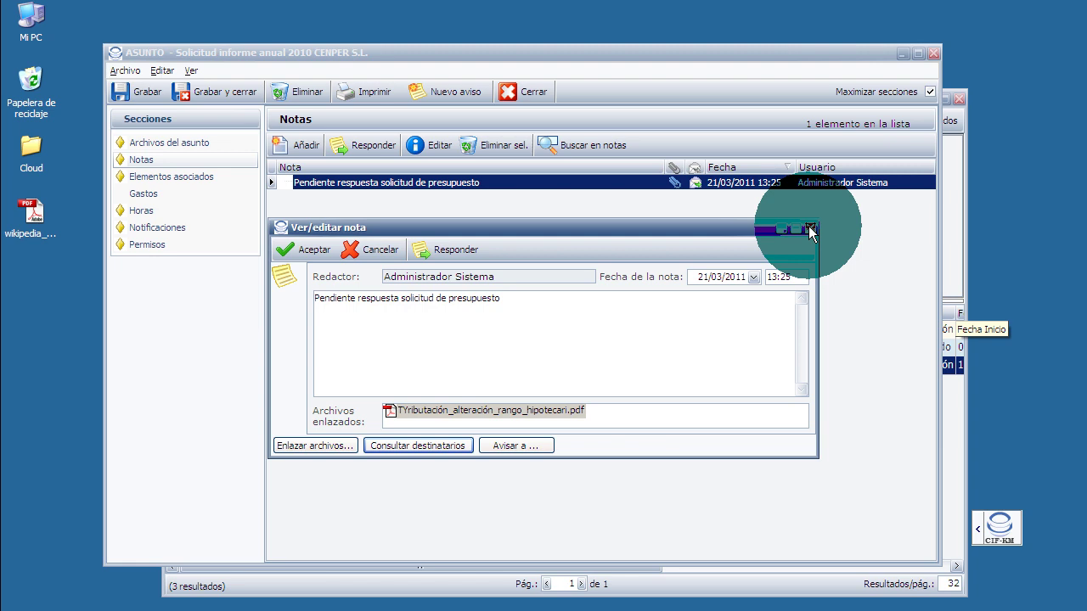
# - Show the matter's associated elements and select the linked Documentos, lote 2 record
pyautogui.click(169, 178)
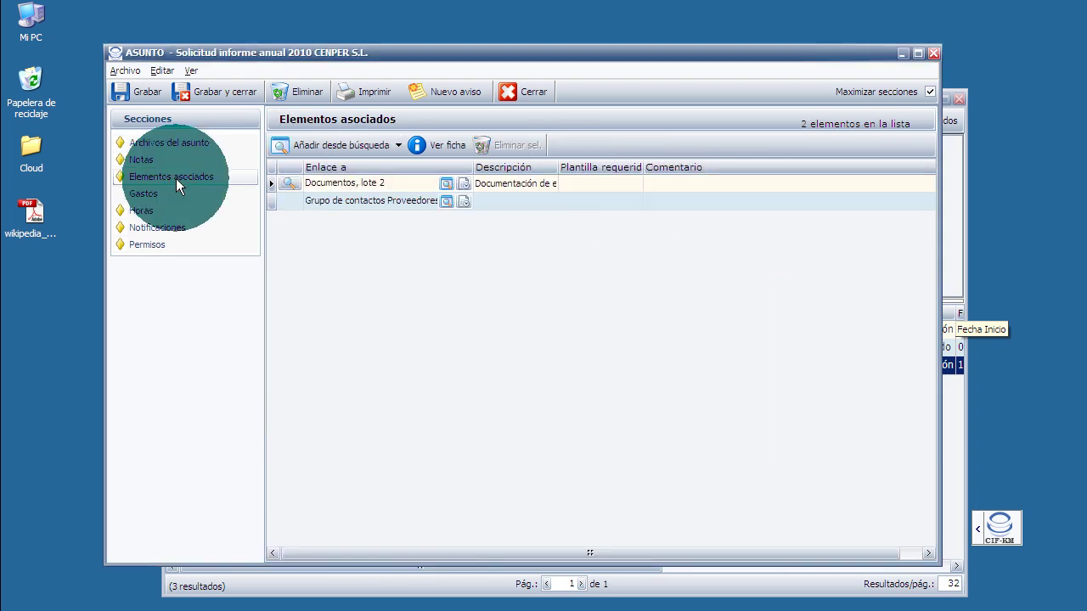
pyautogui.click(378, 188)
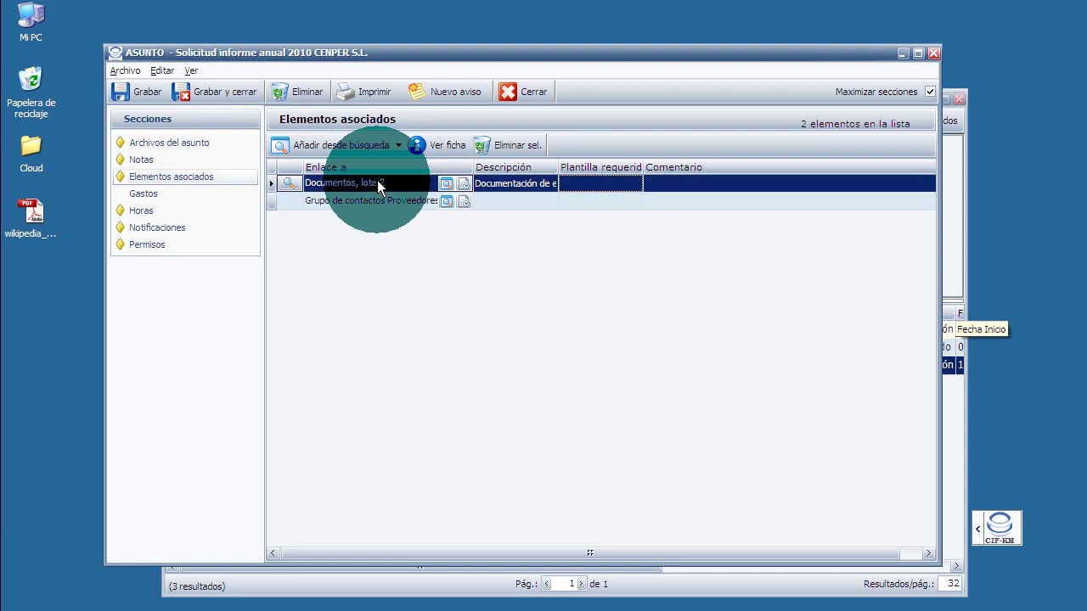
pyautogui.doubleClick(379, 188)
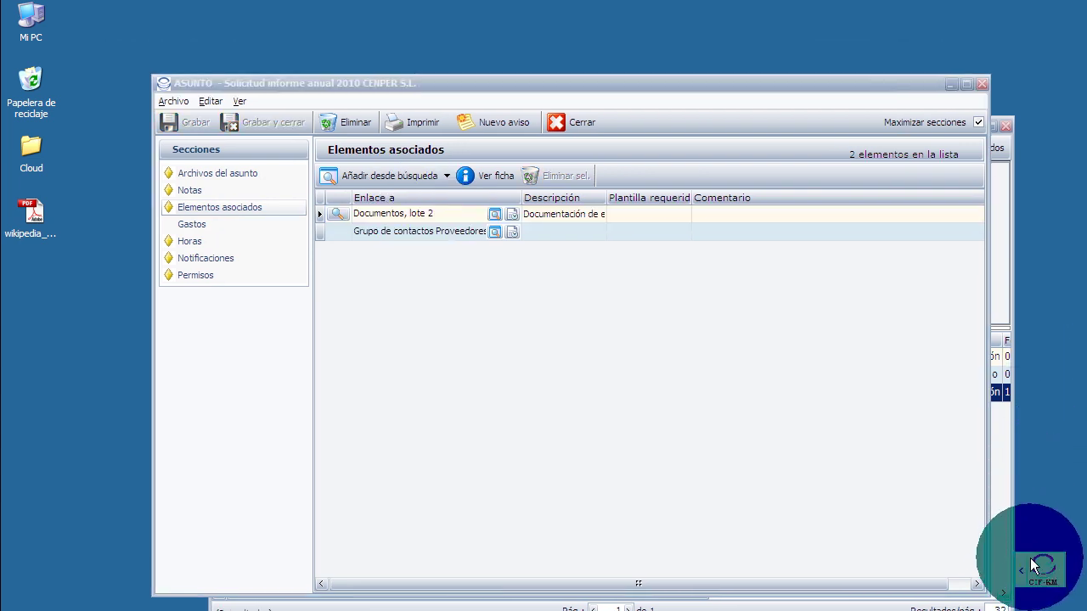
# - List all contacts with a contact search and copy the company Firigoríficos AZCA
pyautogui.click(1021, 576)
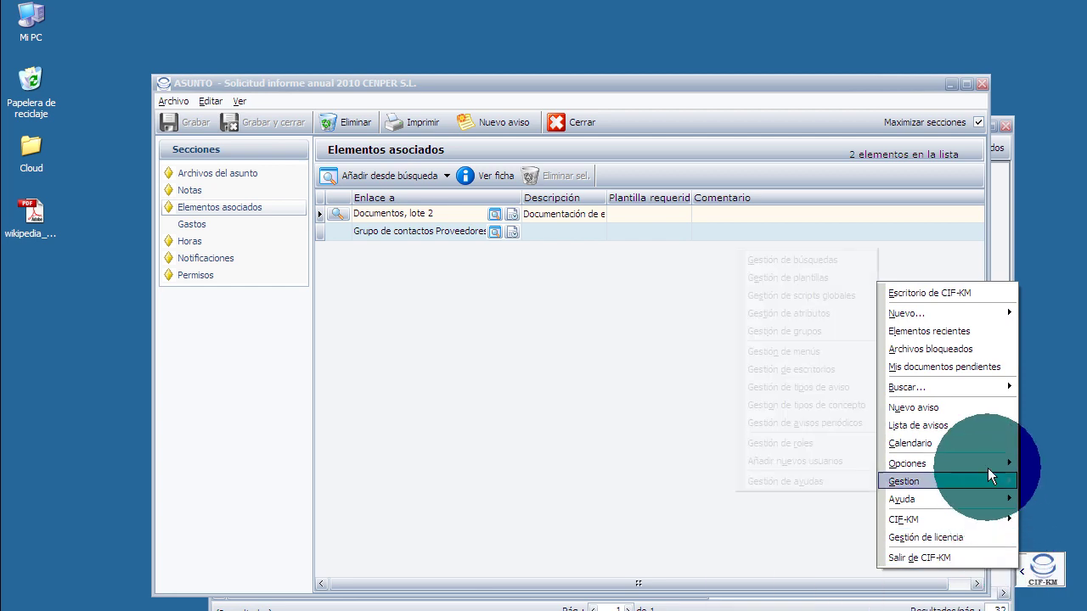
pyautogui.moveTo(969, 393)
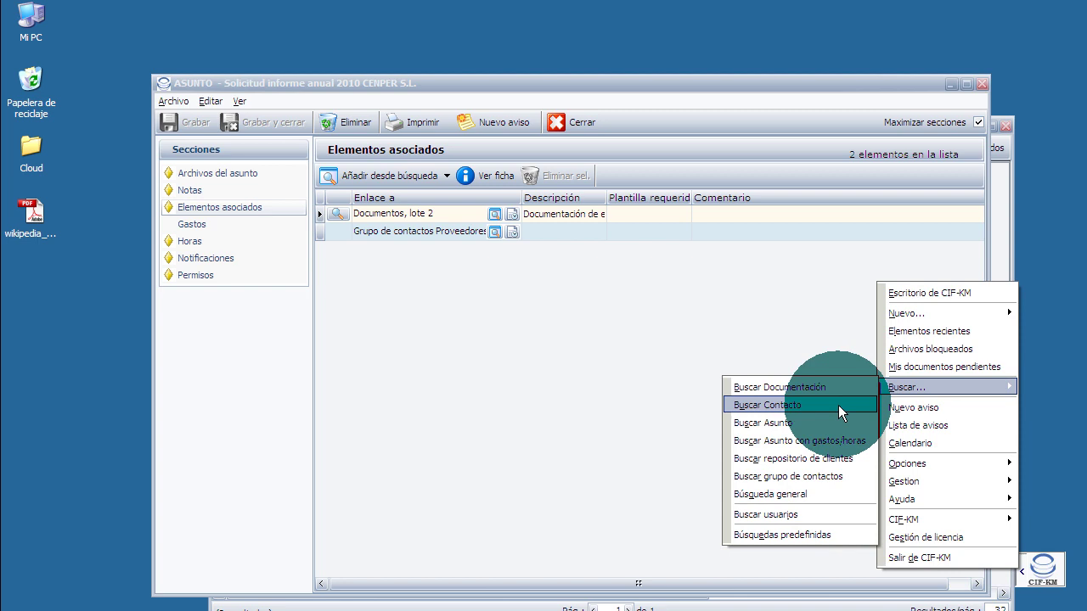
pyautogui.click(837, 405)
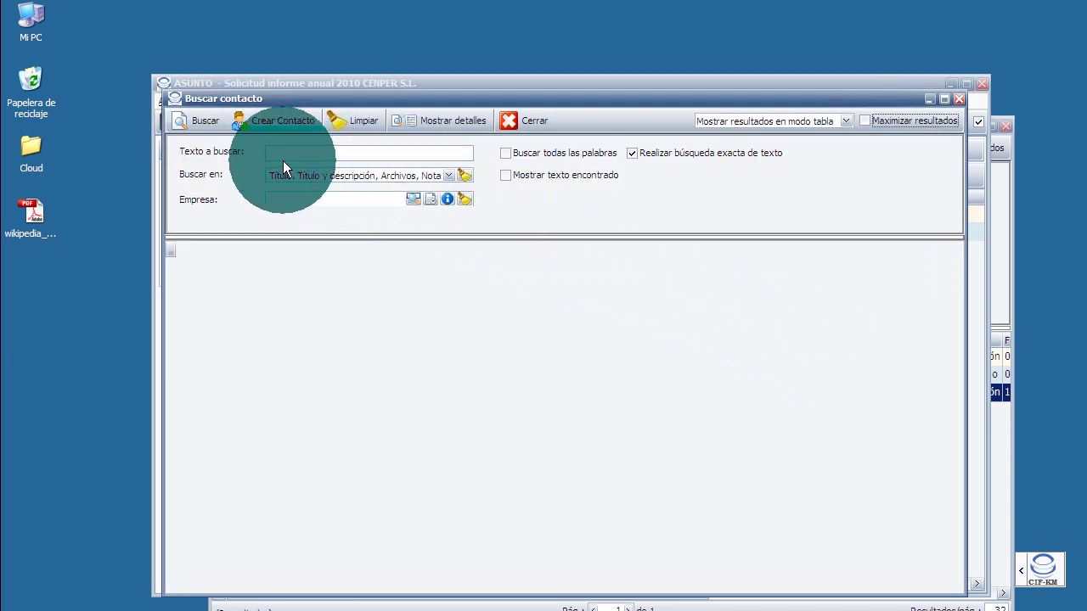
pyautogui.click(199, 122)
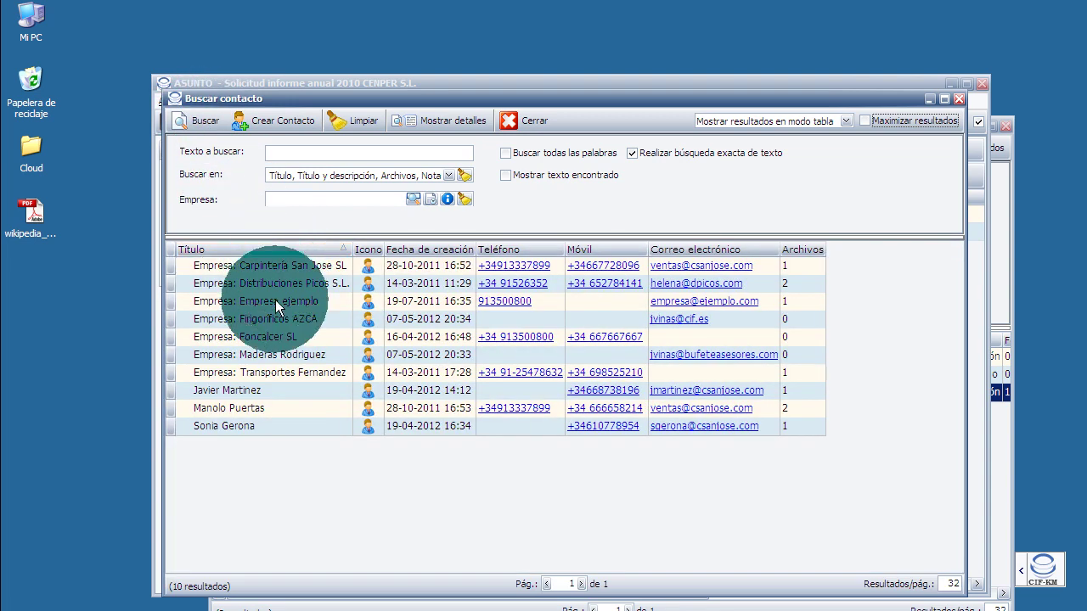
pyautogui.rightClick(273, 314)
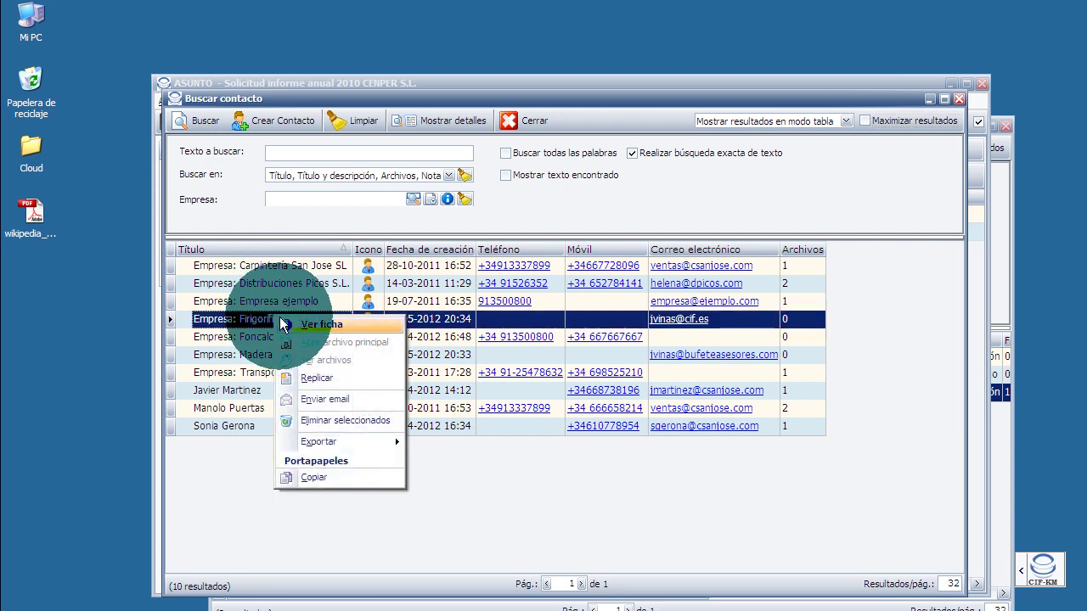
pyautogui.click(333, 475)
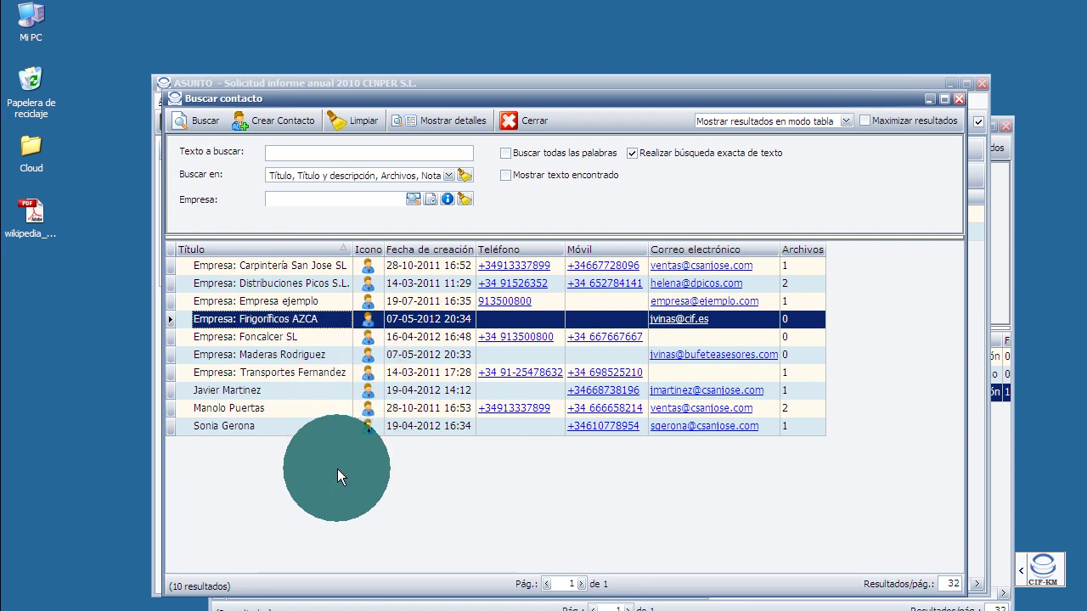
# - Close the contact search and paste the copied company into the matter's associated elements
pyautogui.click(957, 100)
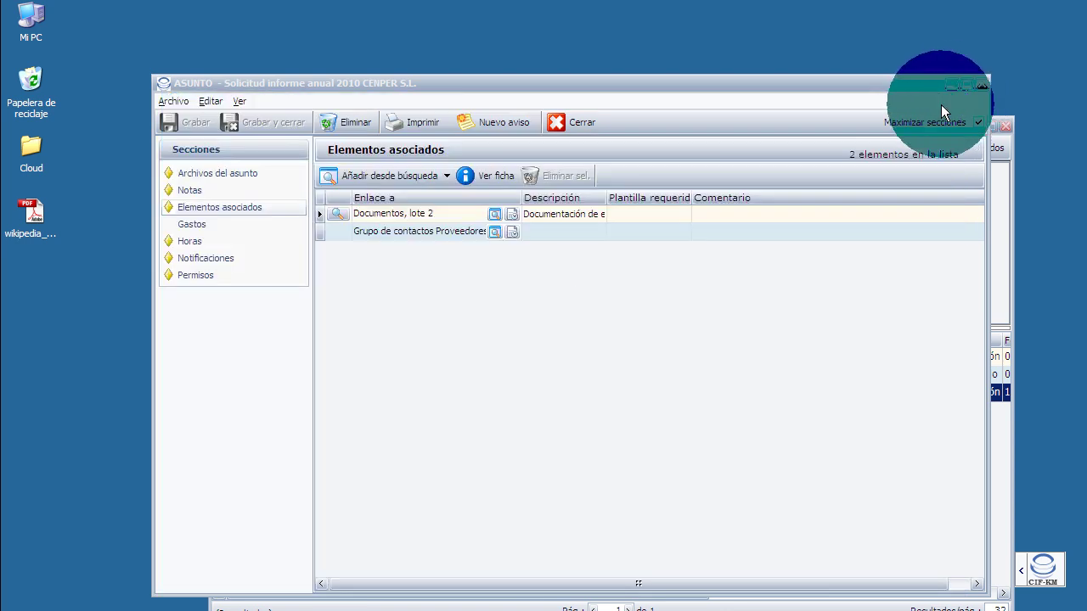
pyautogui.rightClick(554, 316)
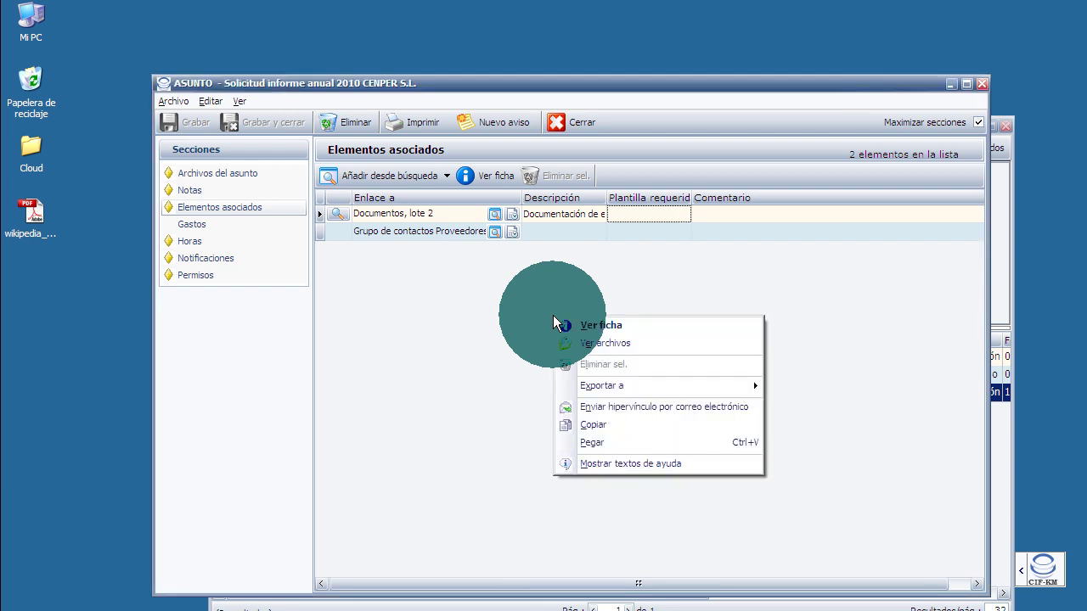
pyautogui.click(605, 441)
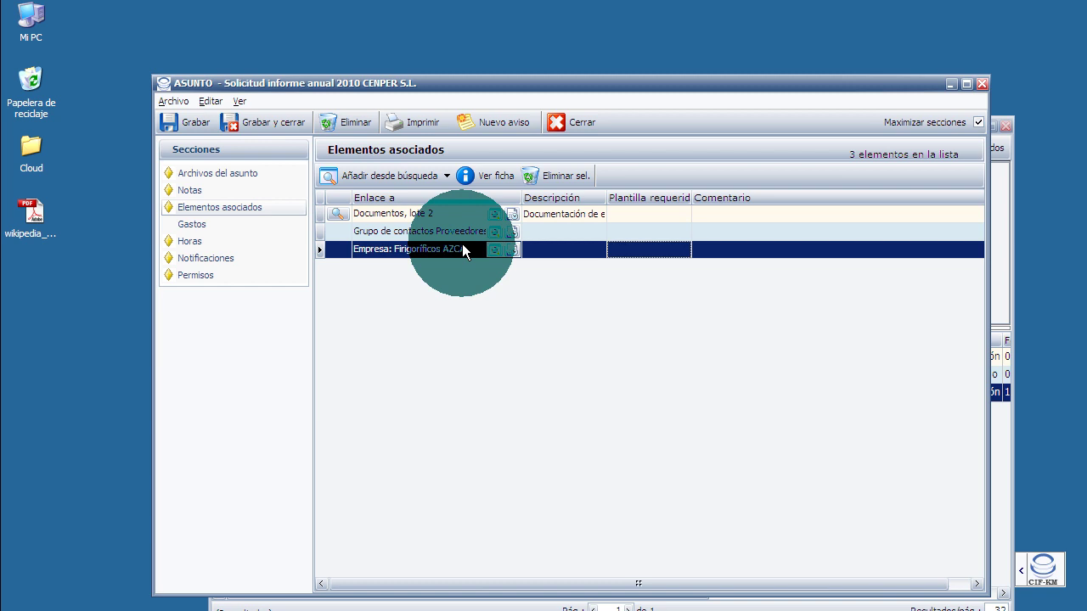
# - Open the associated Documentos, lote 2 record, copy its file wikipedia_archivo.pdf and close the record
pyautogui.doubleClick(391, 213)
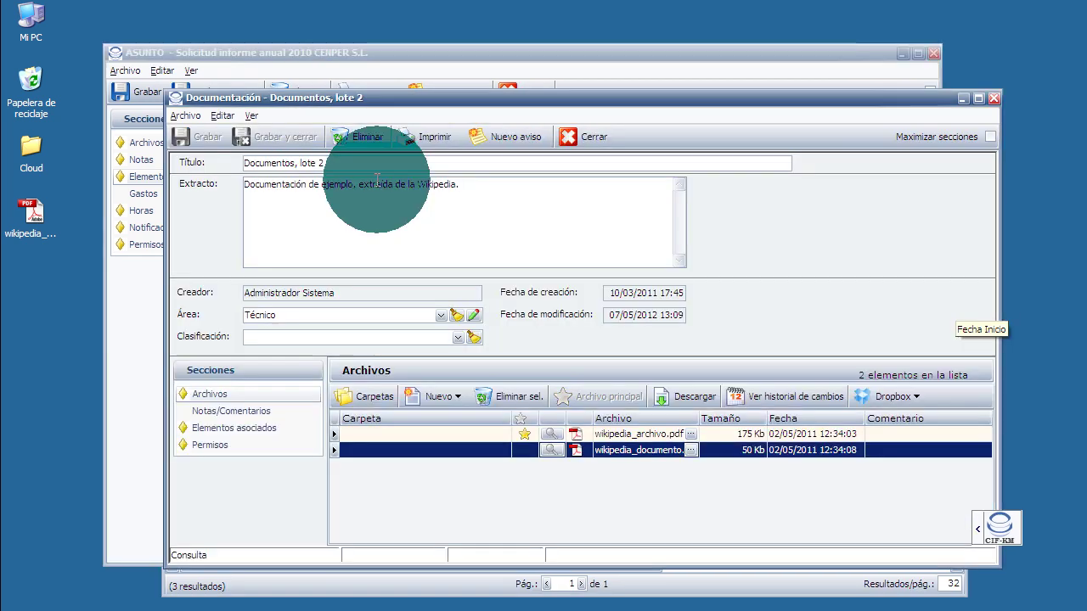
pyautogui.click(613, 433)
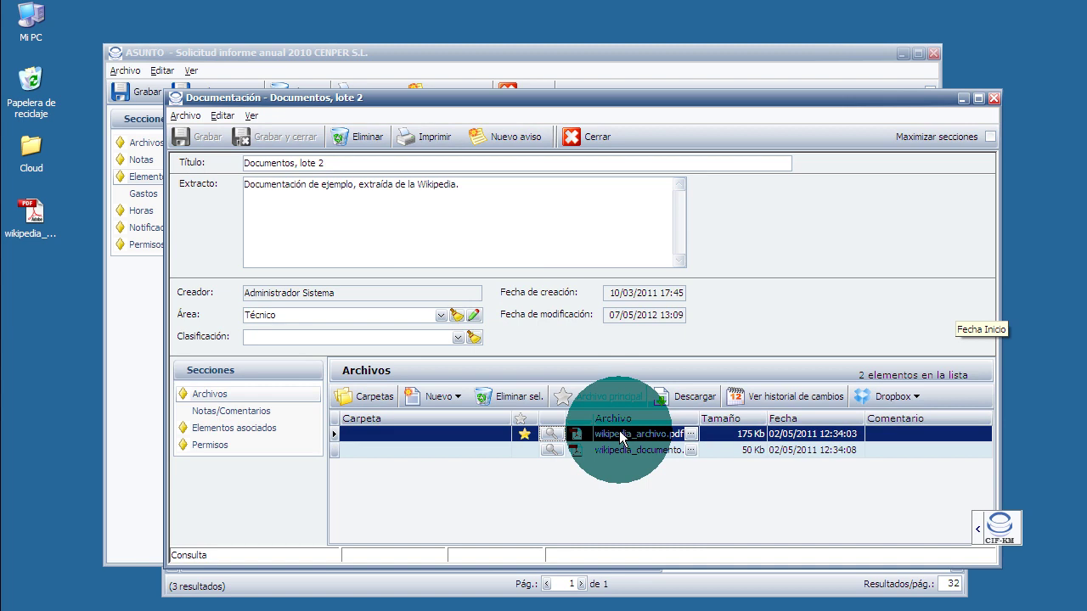
pyautogui.rightClick(619, 430)
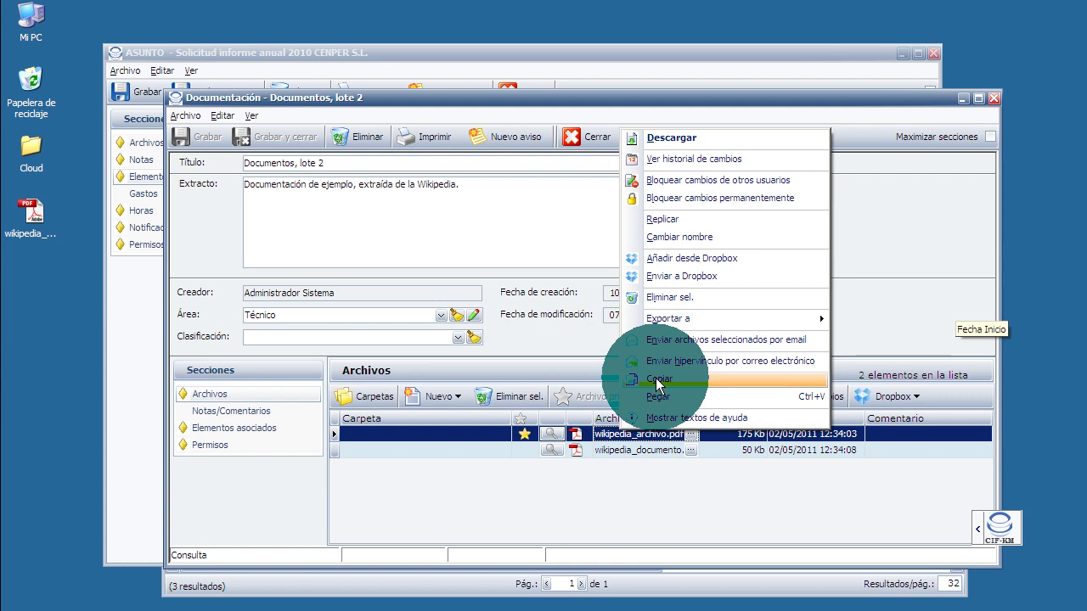
pyautogui.click(655, 378)
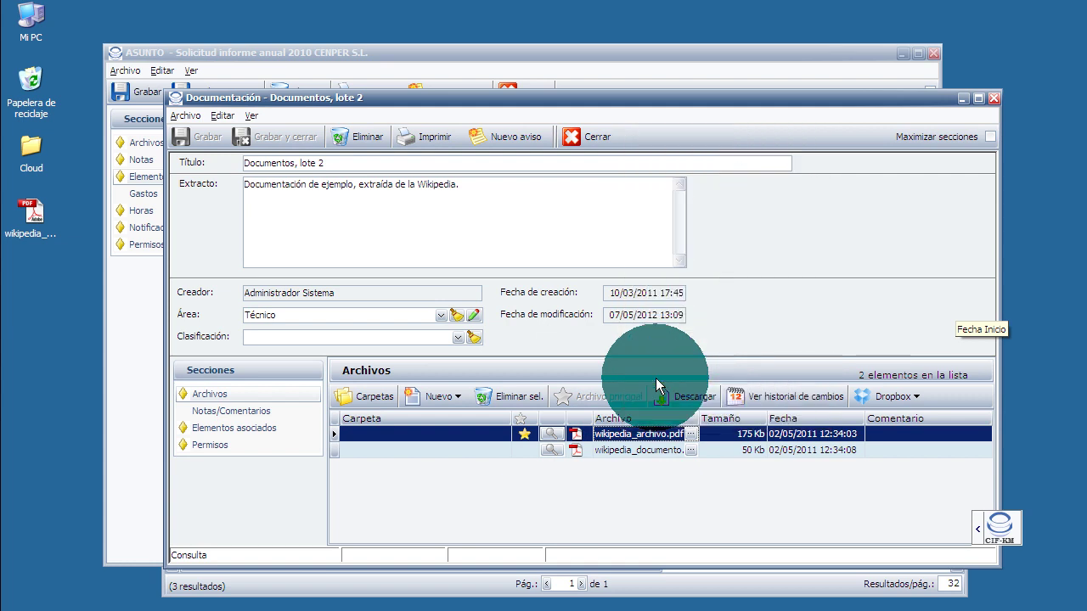
pyautogui.click(993, 97)
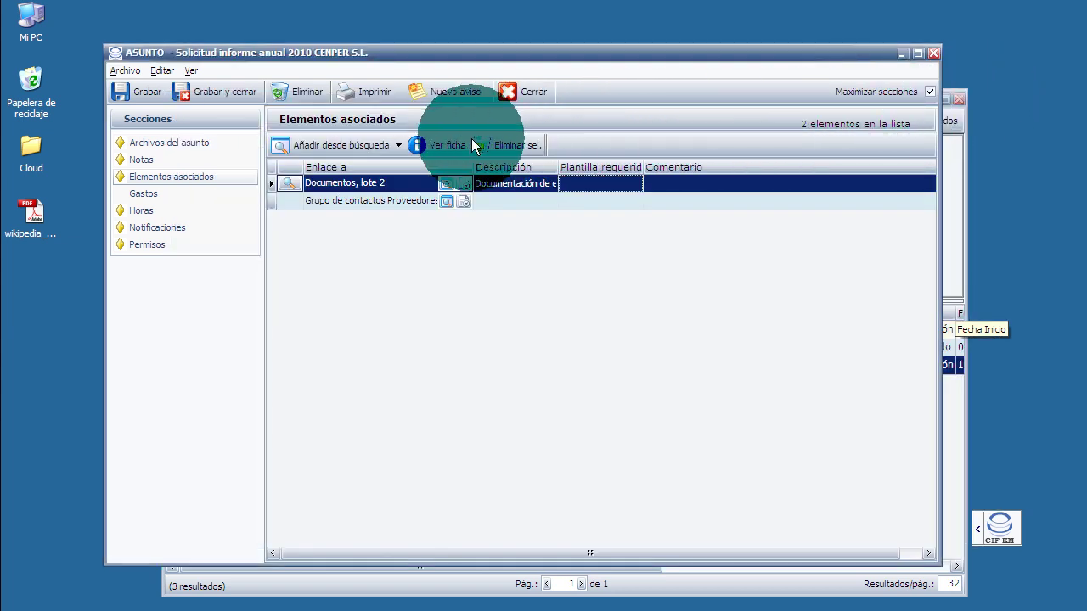
# - Paste the copied wikipedia_archivo.pdf into the matter's own files
pyautogui.click(166, 141)
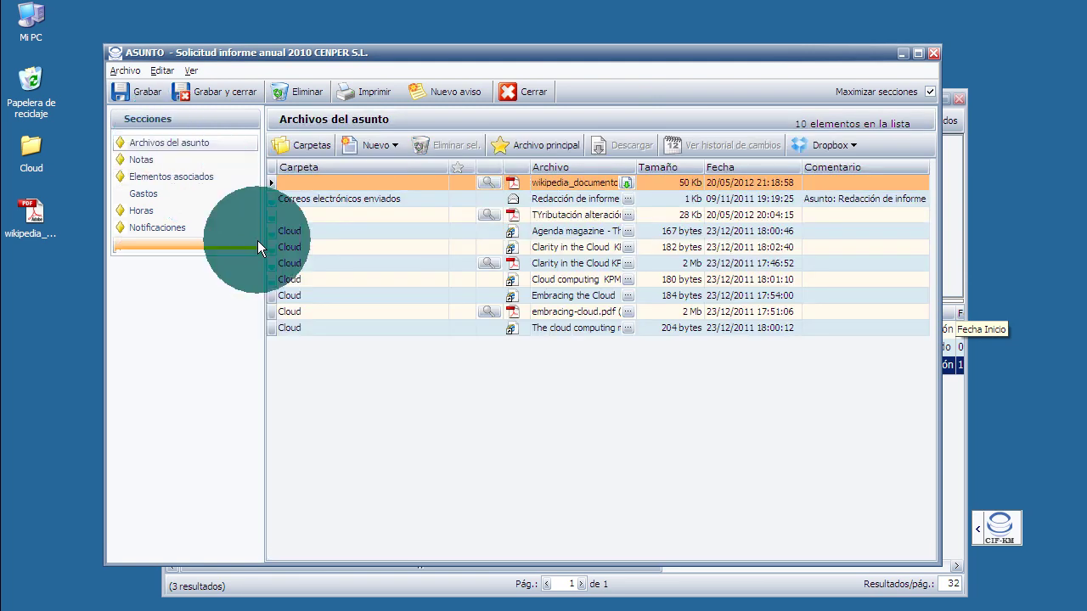
pyautogui.rightClick(463, 390)
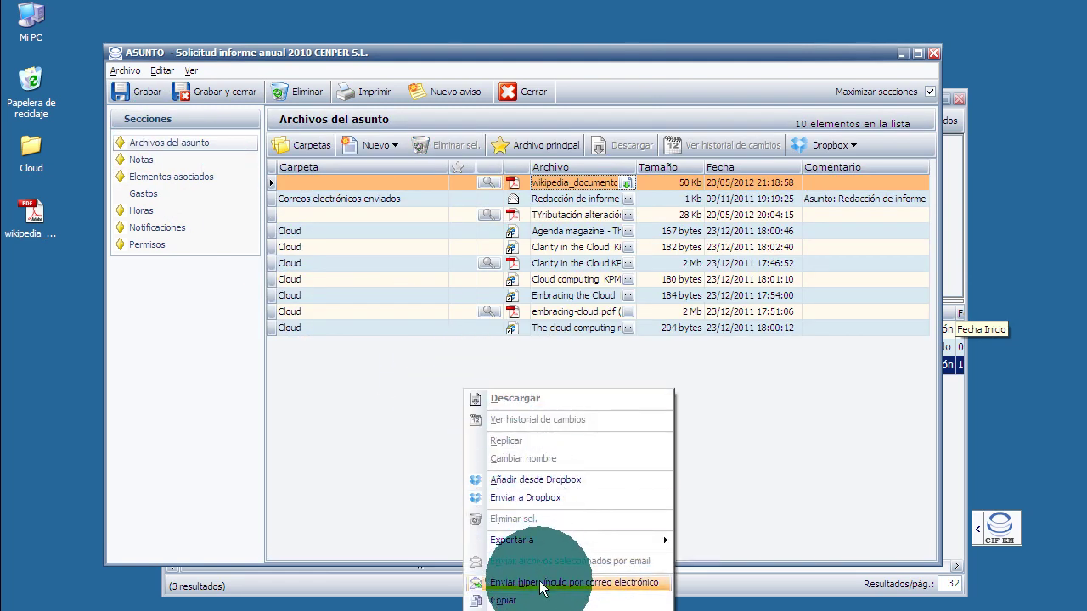
pyautogui.click(526, 606)
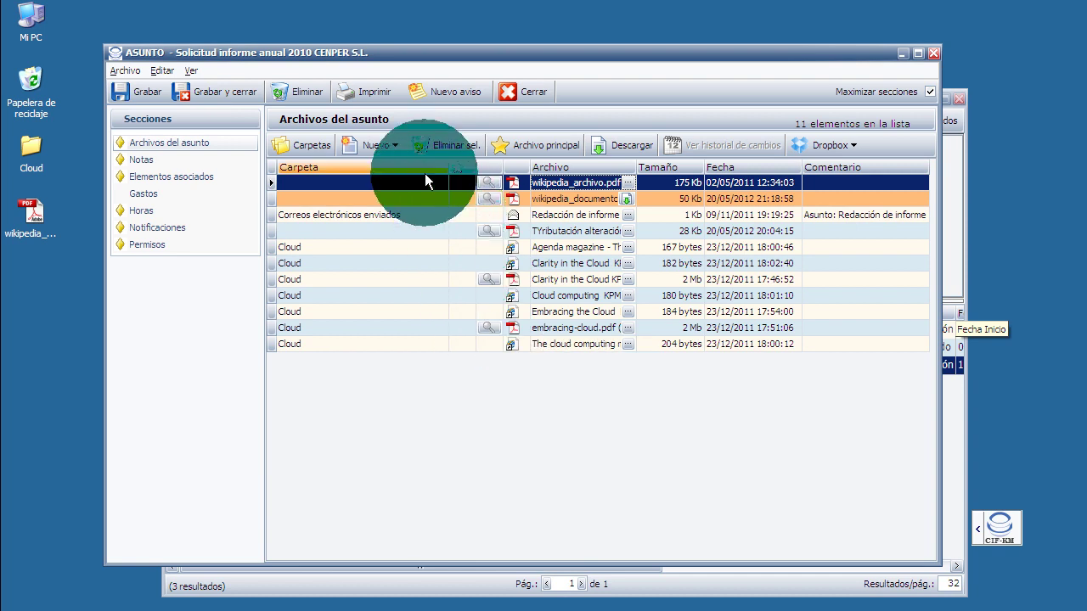
# - View the matter's hours, examine the details of the Visita y análisis de la contabilidad entry and close it
pyautogui.click(141, 211)
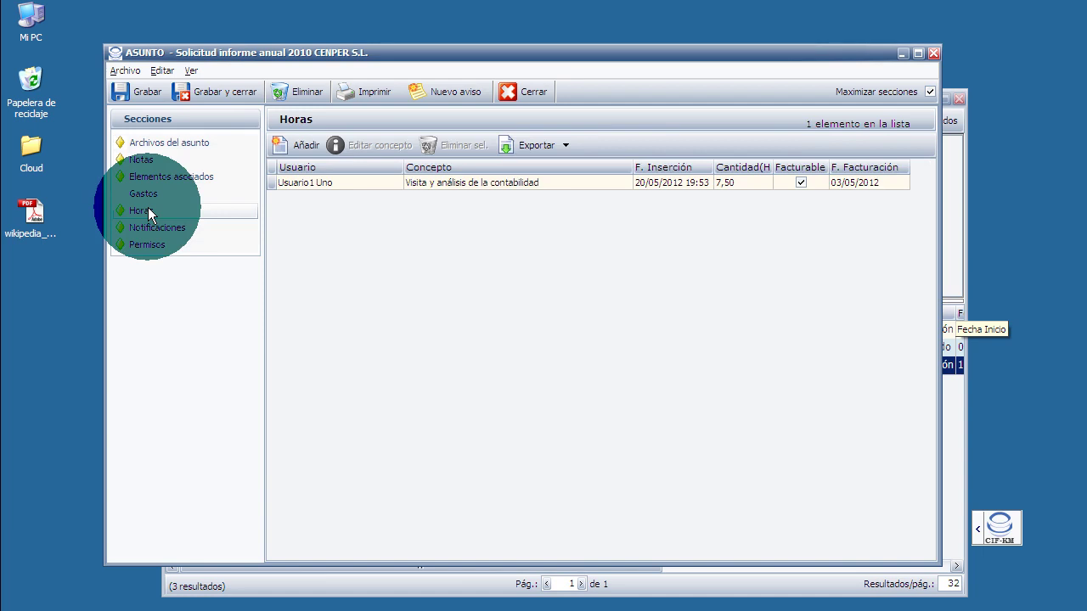
pyautogui.click(461, 181)
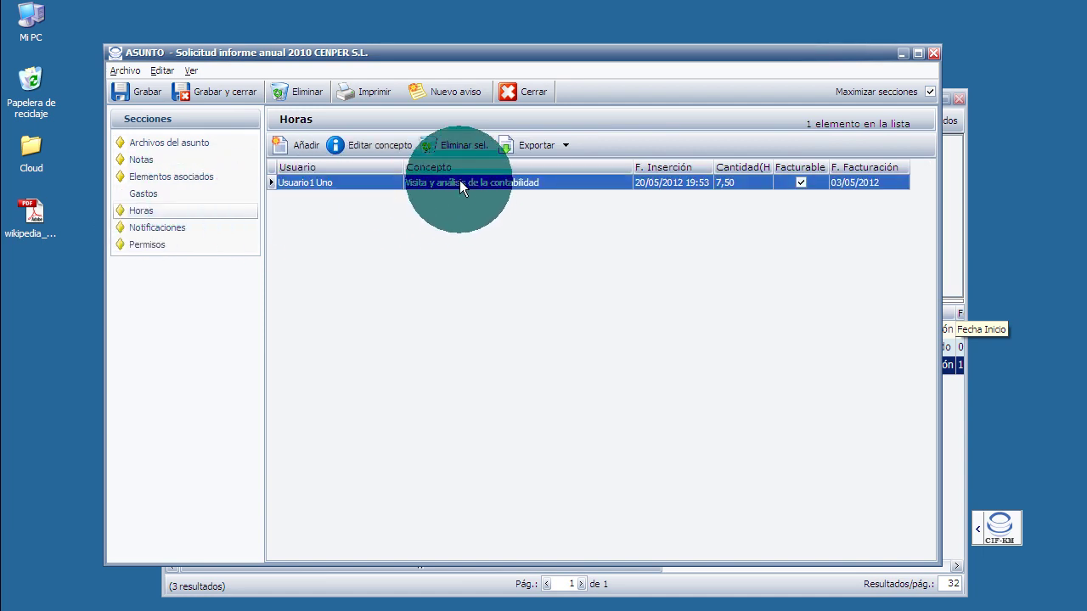
pyautogui.doubleClick(459, 182)
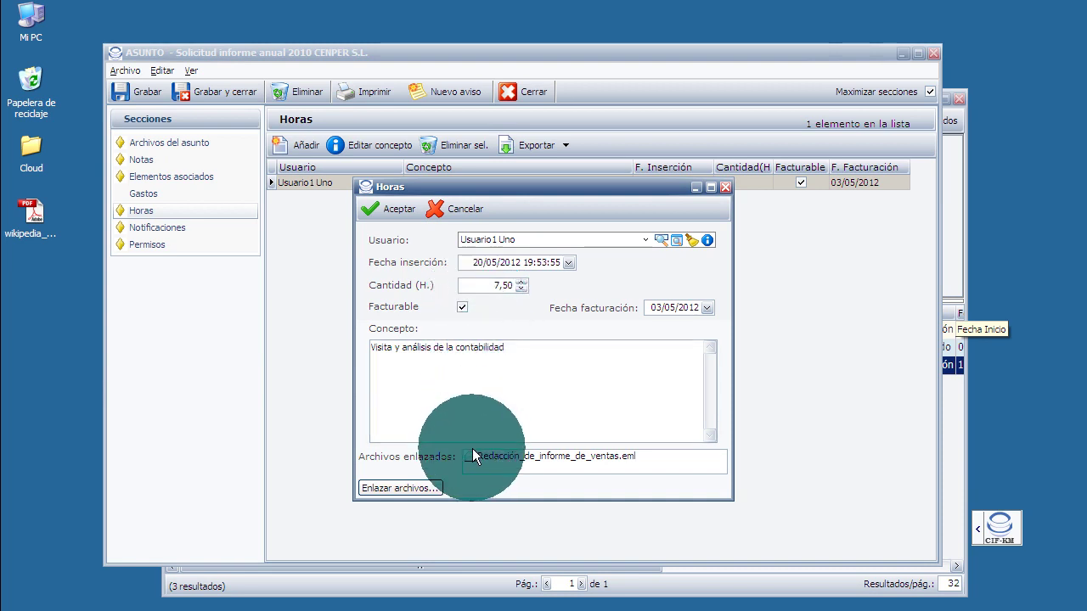
pyautogui.click(722, 188)
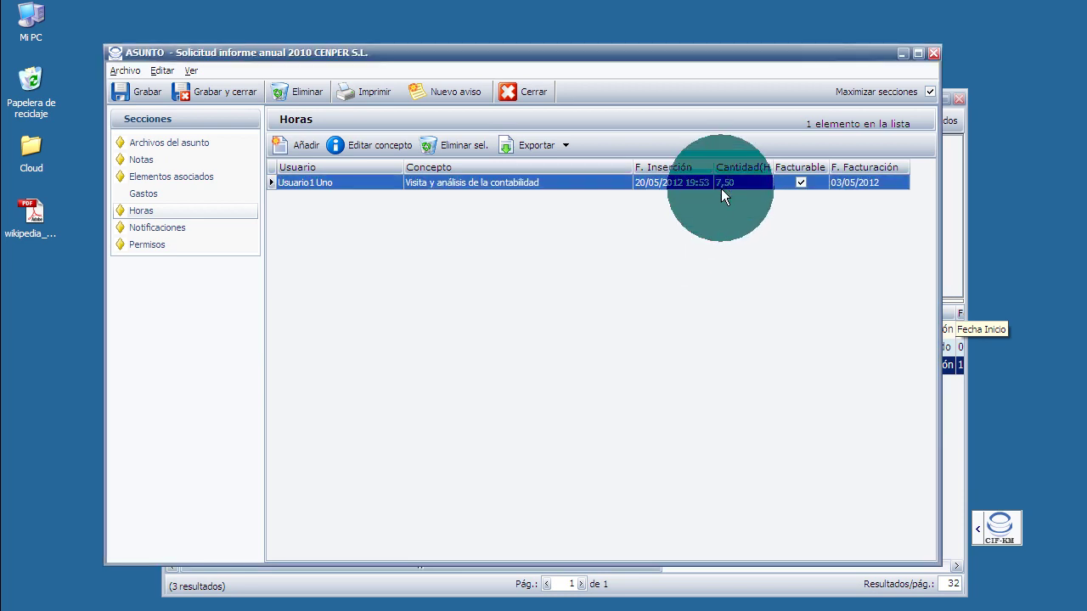
# - Examine the event, inactivity and recipient settings of the matter's Falta de actividad notification, then close it without accepting changes
pyautogui.click(159, 228)
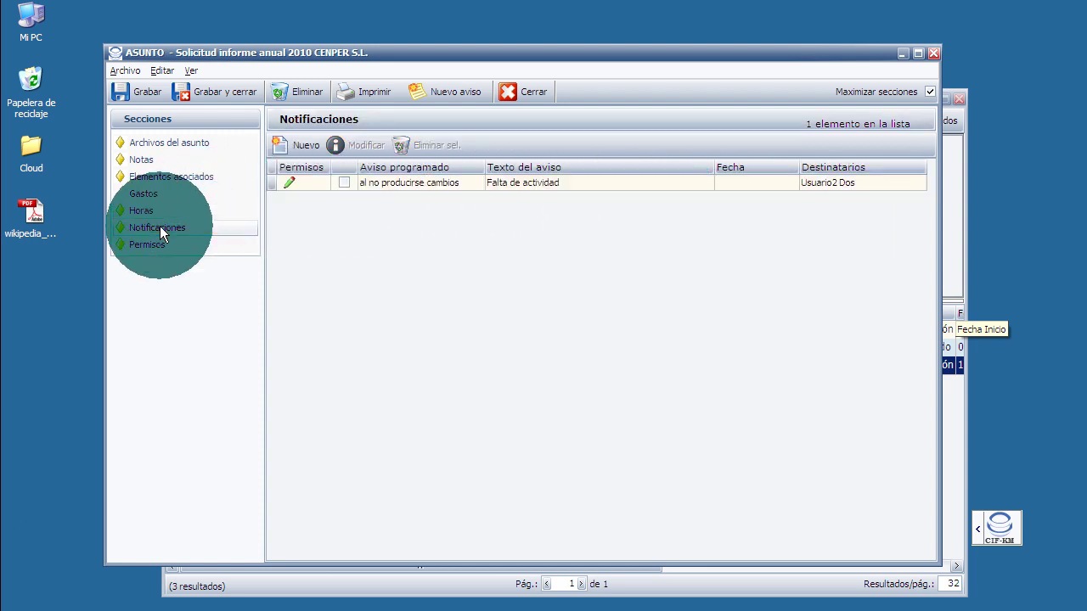
pyautogui.click(370, 182)
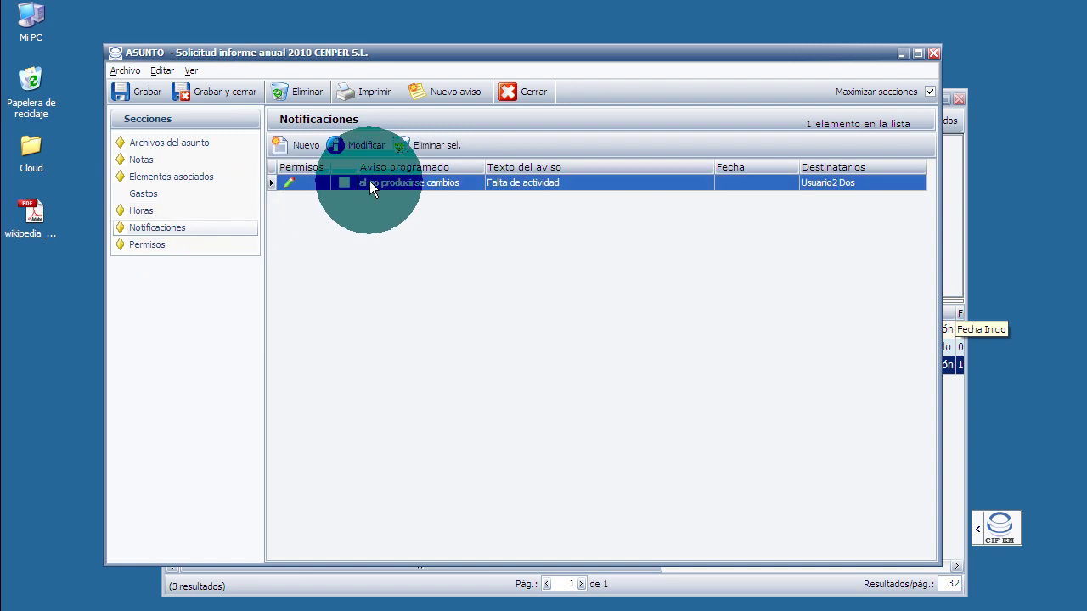
pyautogui.doubleClick(369, 183)
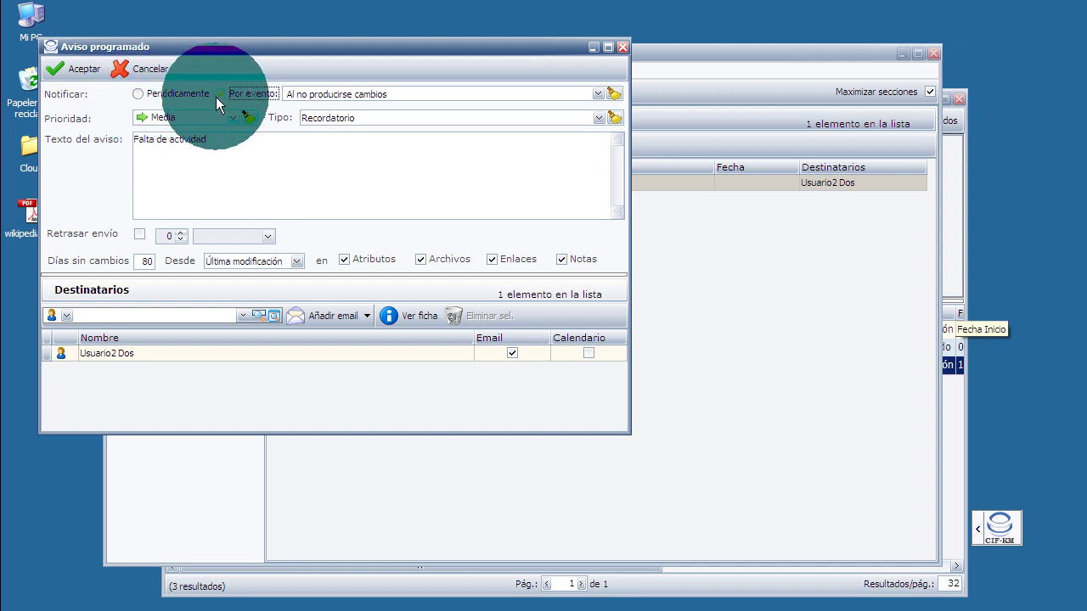
pyautogui.click(597, 92)
pyautogui.click(597, 91)
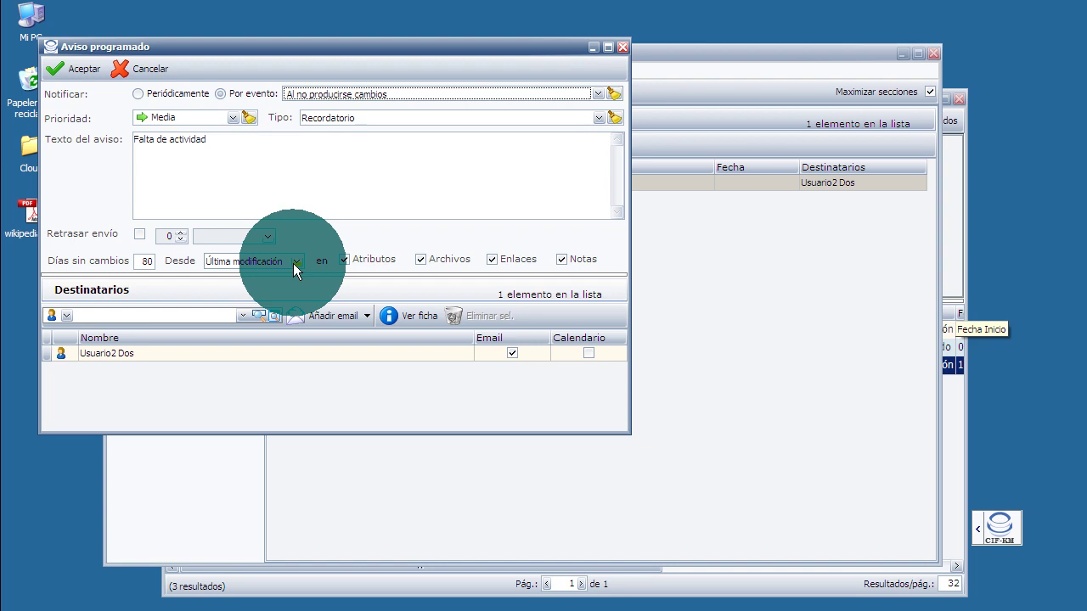
pyautogui.click(508, 349)
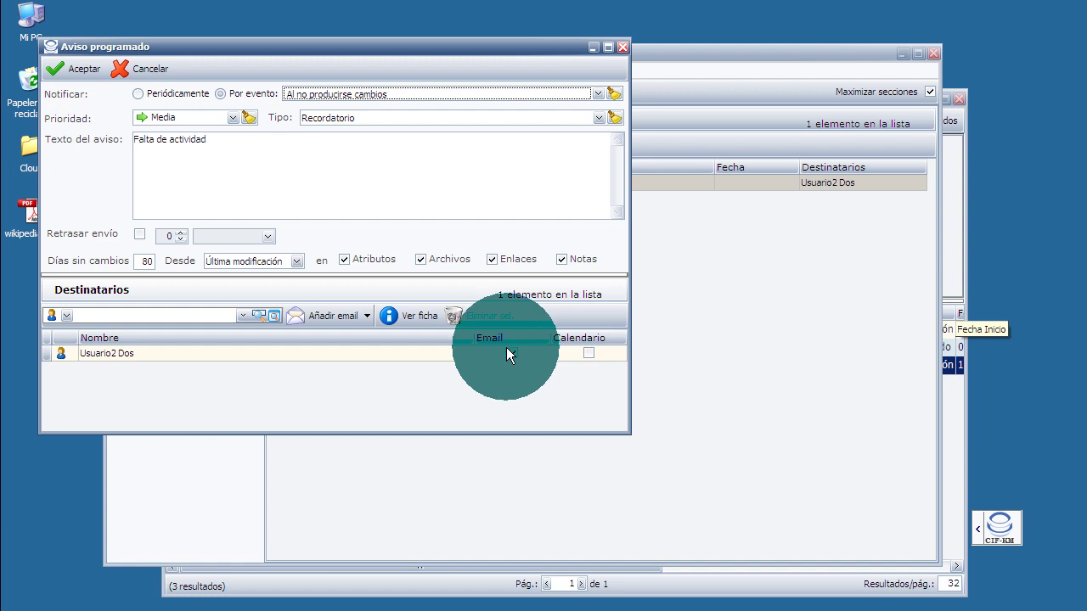
pyautogui.click(622, 49)
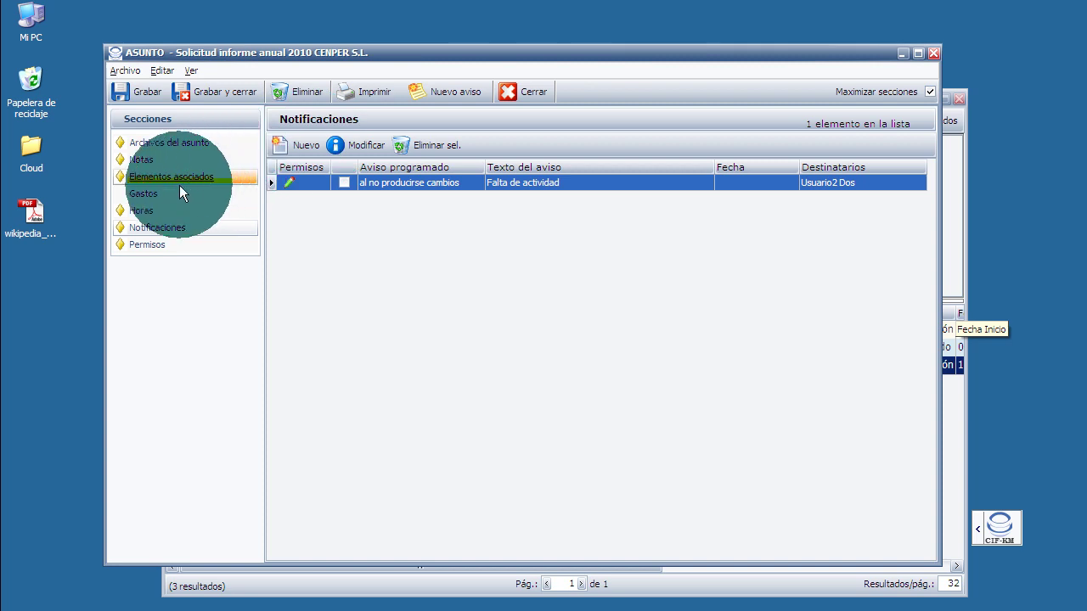
# - Add the individual user's group above General in the matter's permissions and grant it only the Consultar permission
pyautogui.click(161, 244)
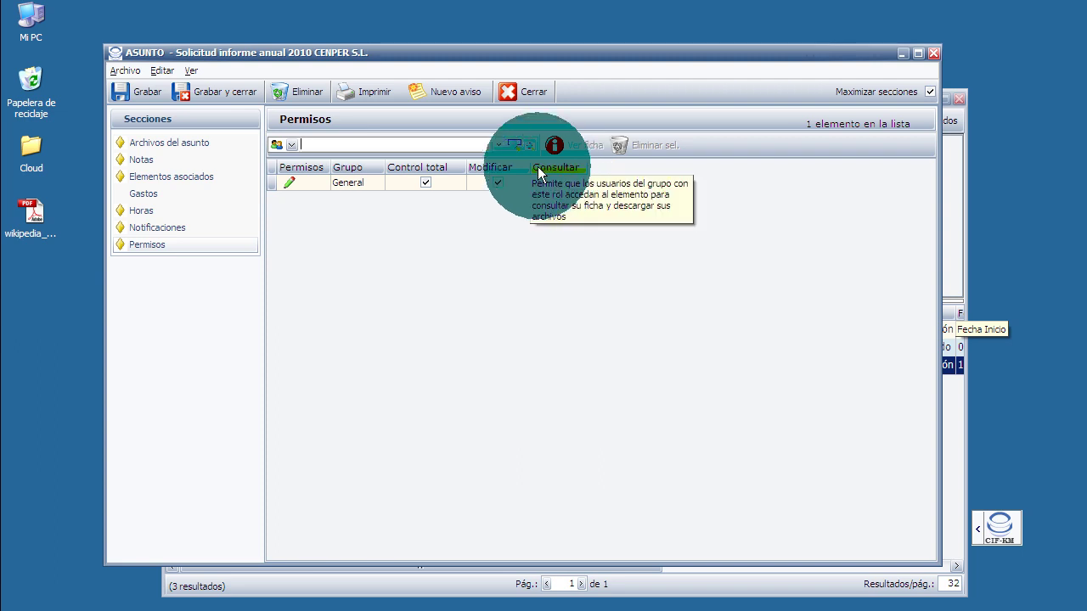
pyautogui.click(498, 142)
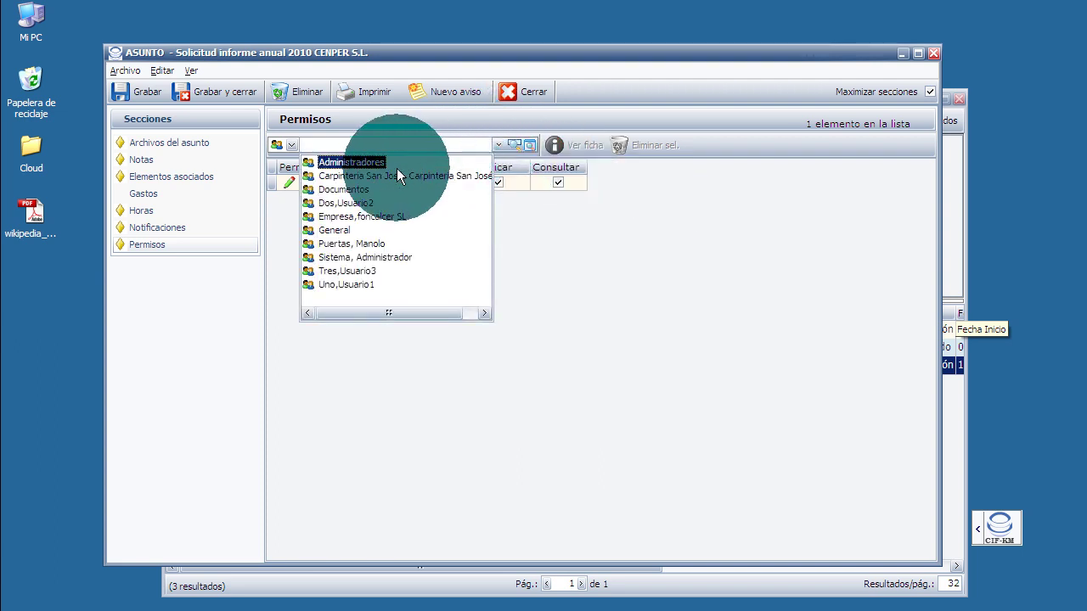
pyautogui.click(368, 243)
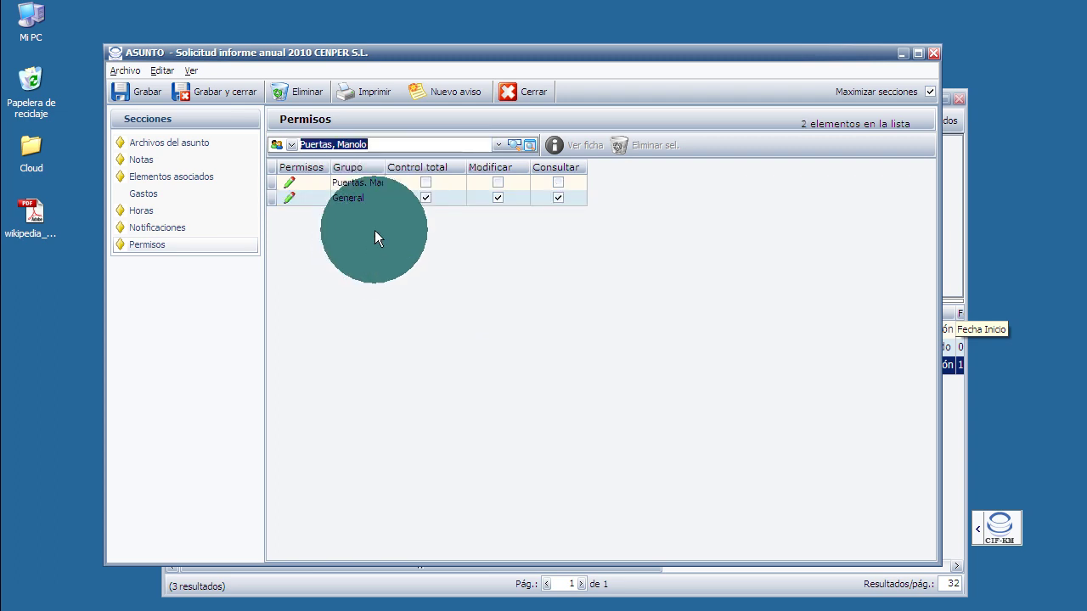
pyautogui.click(556, 181)
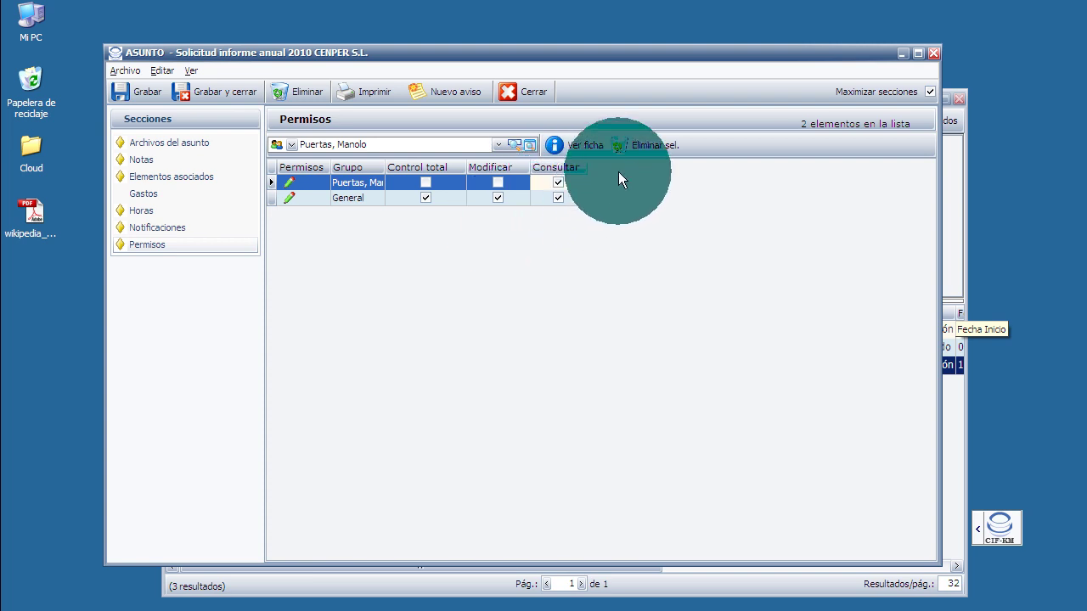
# - Close the matter record discarding the pending changes, and close the matter search
pyautogui.click(523, 92)
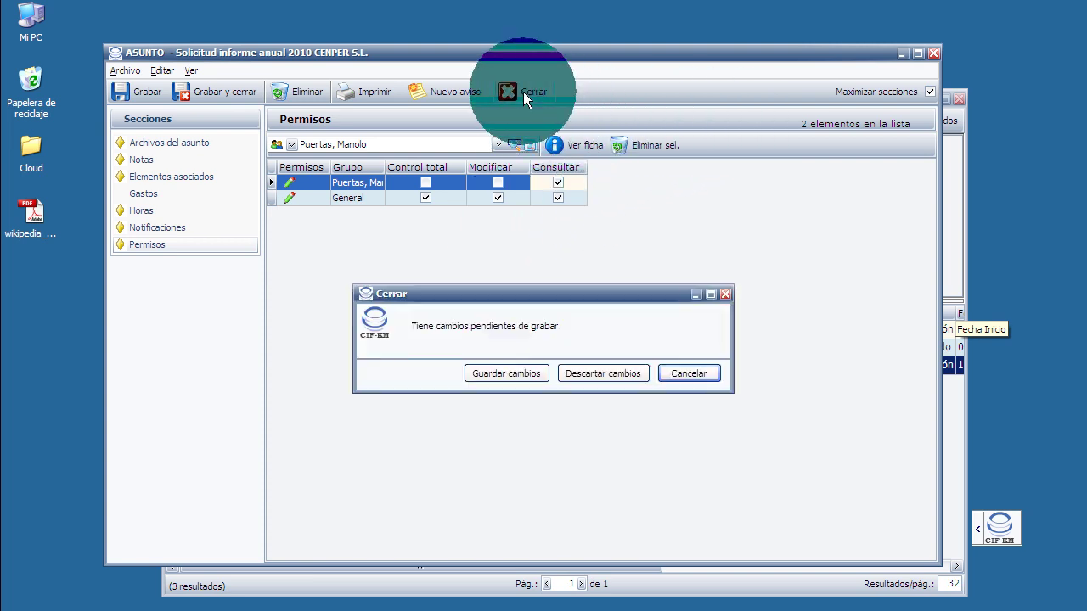
pyautogui.click(587, 370)
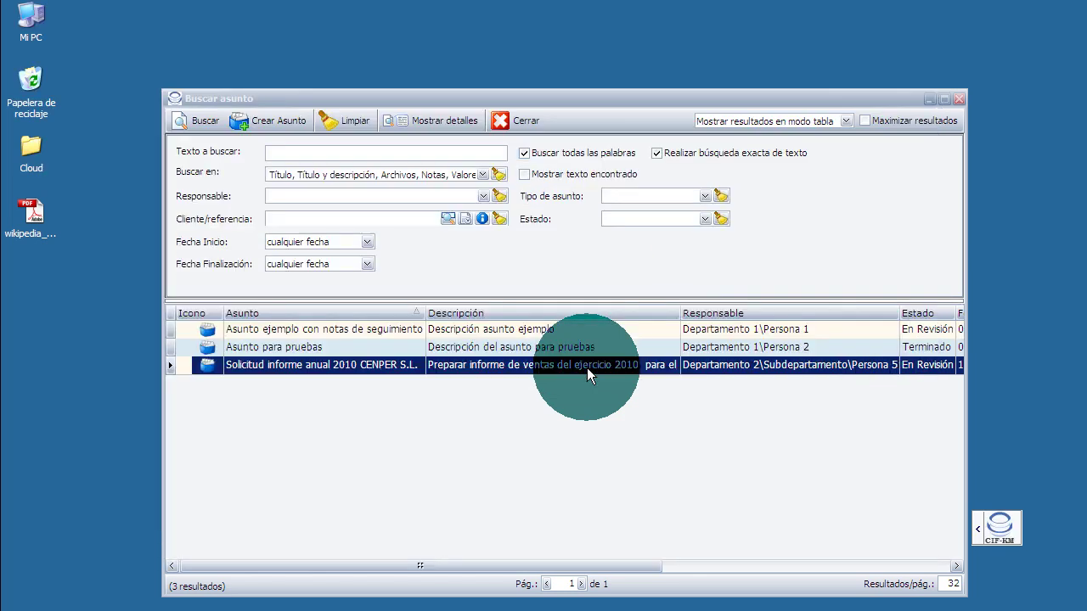
pyautogui.click(956, 99)
# - Bring up the list of CIF-KM commands from its desktop widget
pyautogui.rightClick(979, 533)
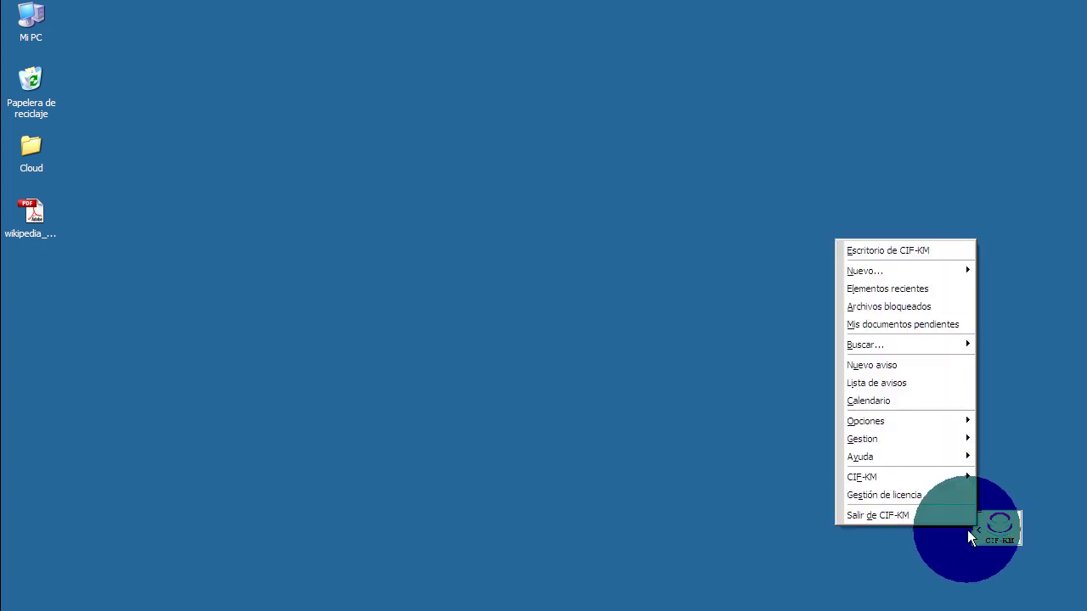